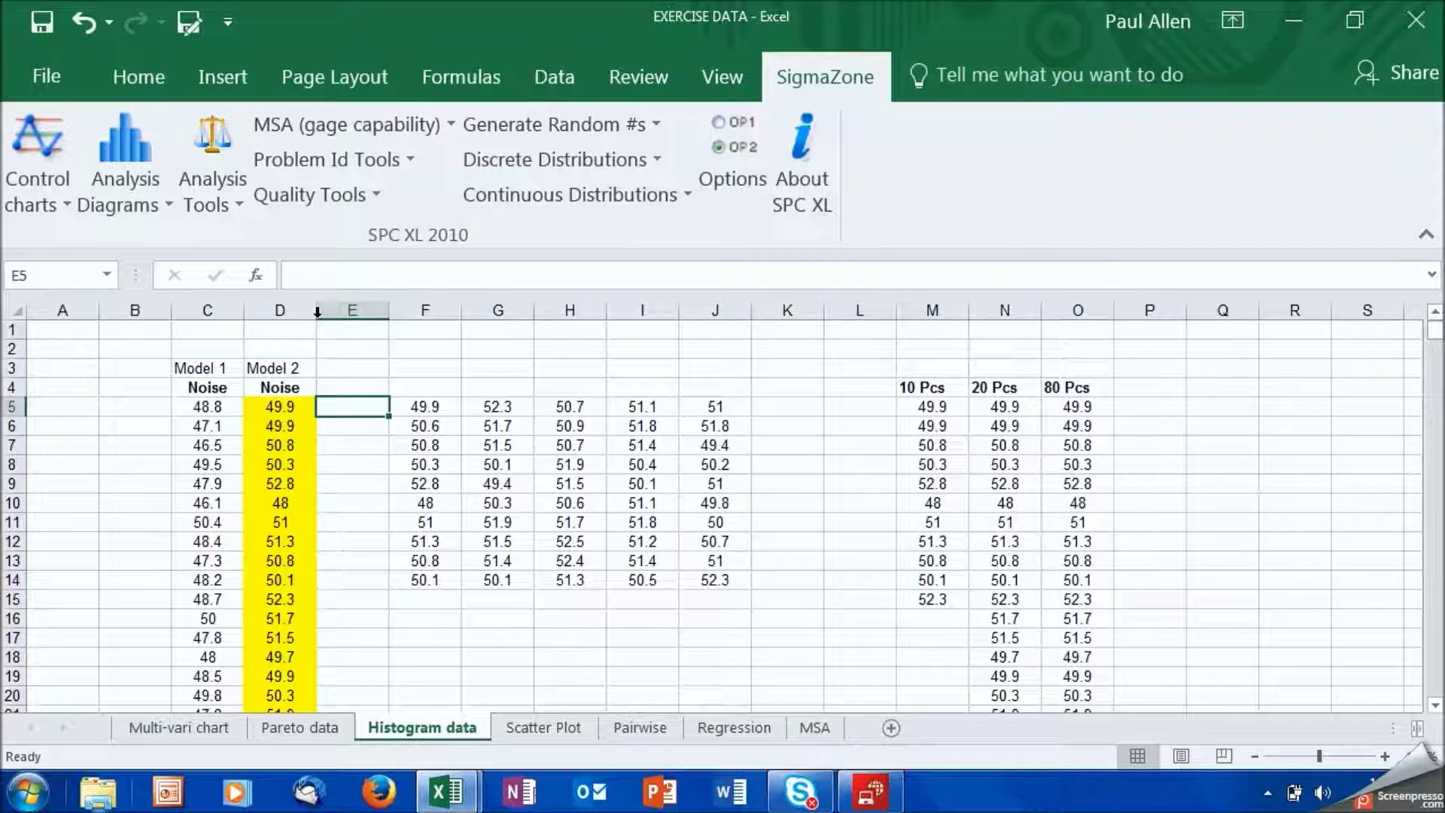
left_click(143, 208)
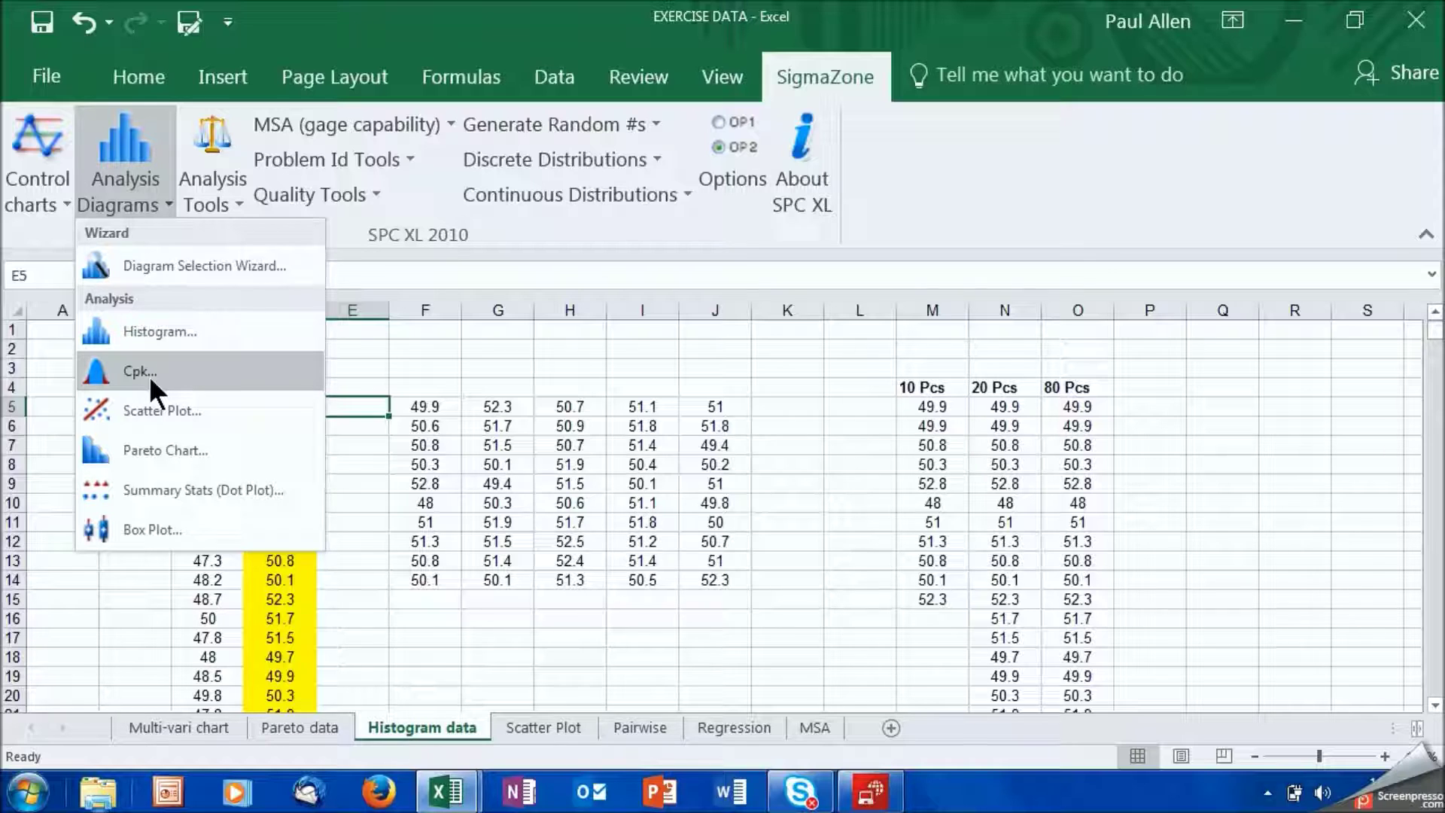
key("Escape")
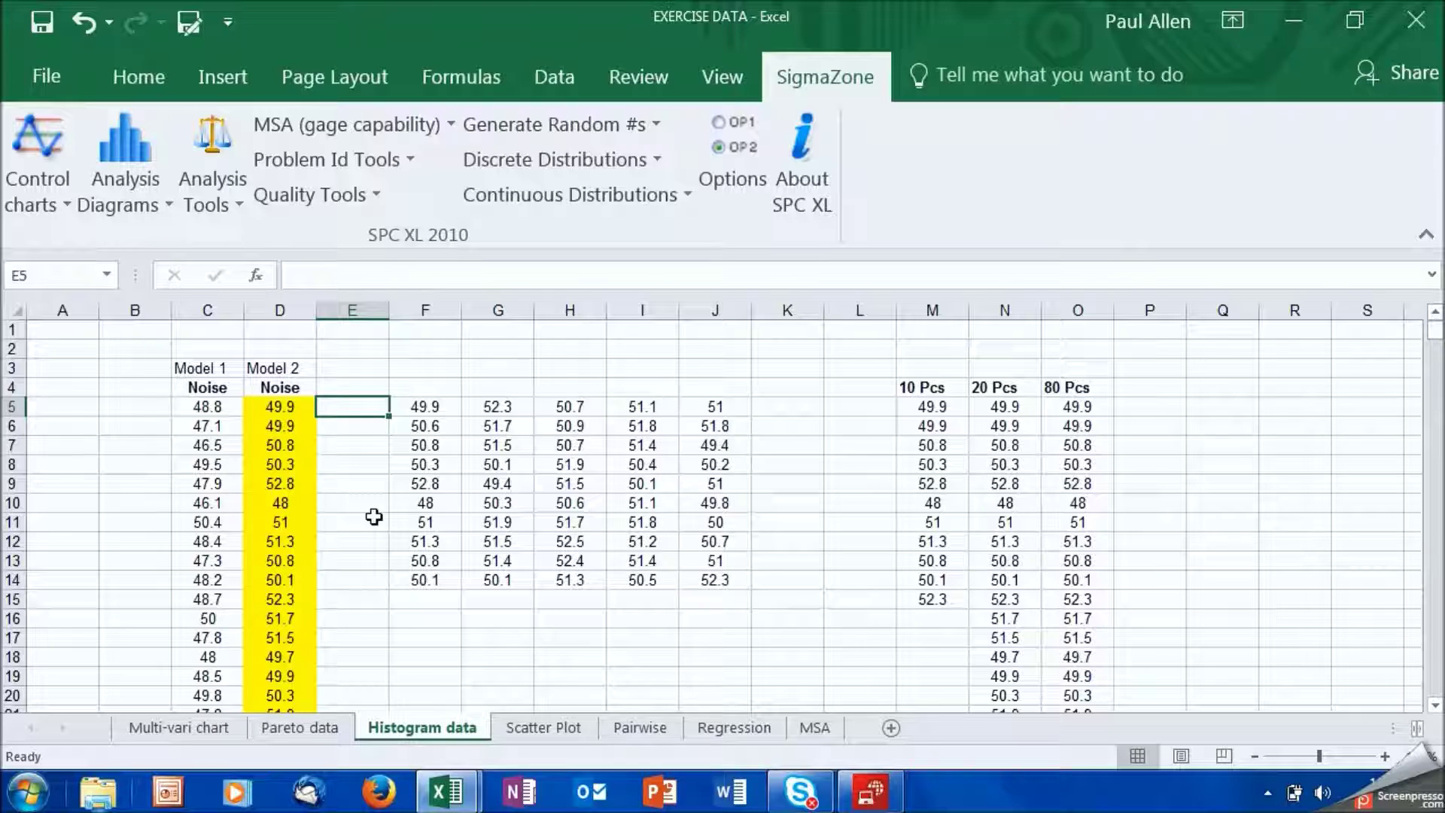
Select all Model 2 noise values in D5:D99 on the Histogram data sheet
left_click(272, 405)
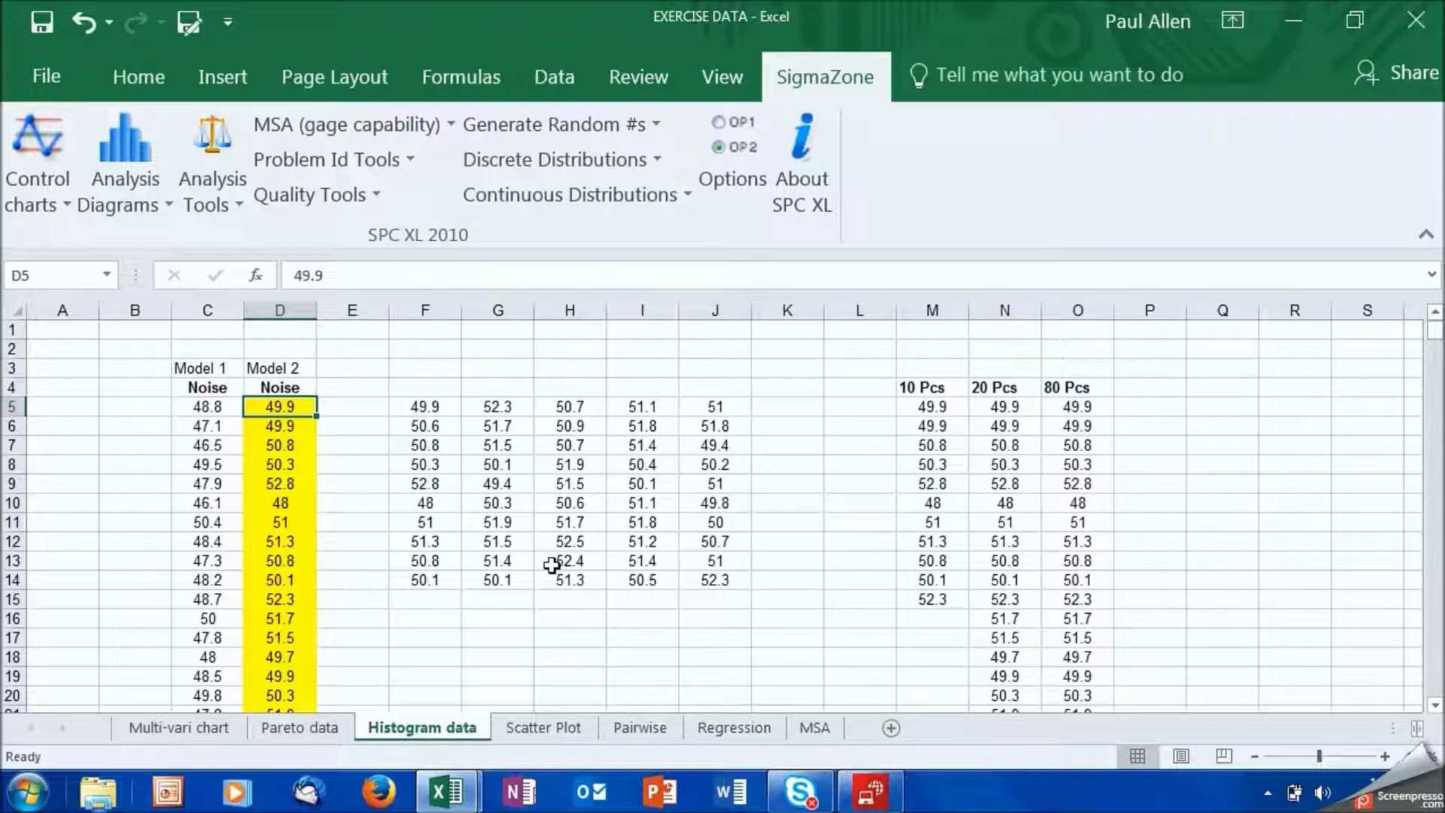
key("ctrl+shift+Down")
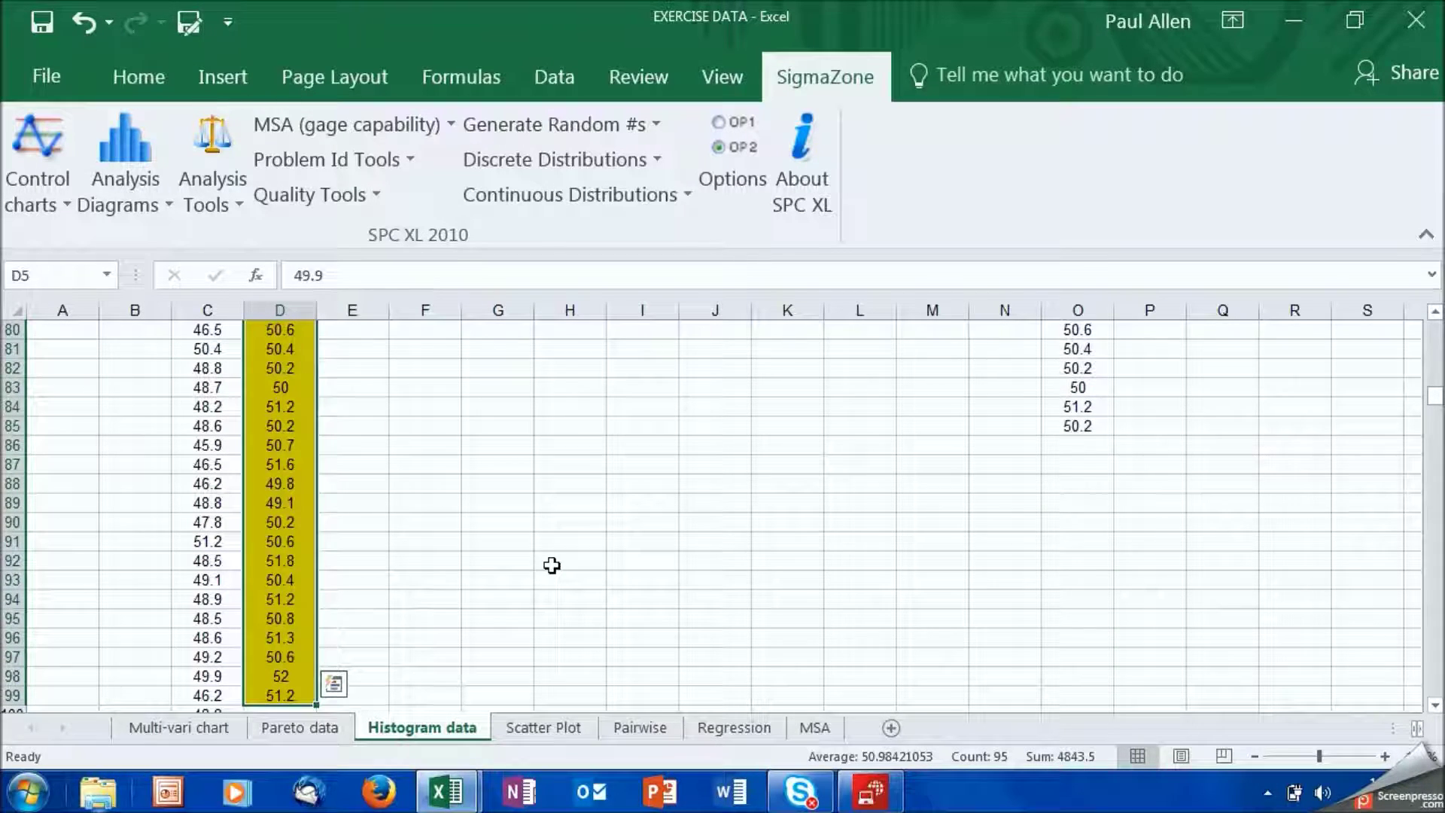
Plot the selected Model 2 noise values as a 2-D line chart with markers, check the pattern and delete the chart
left_click(222, 79)
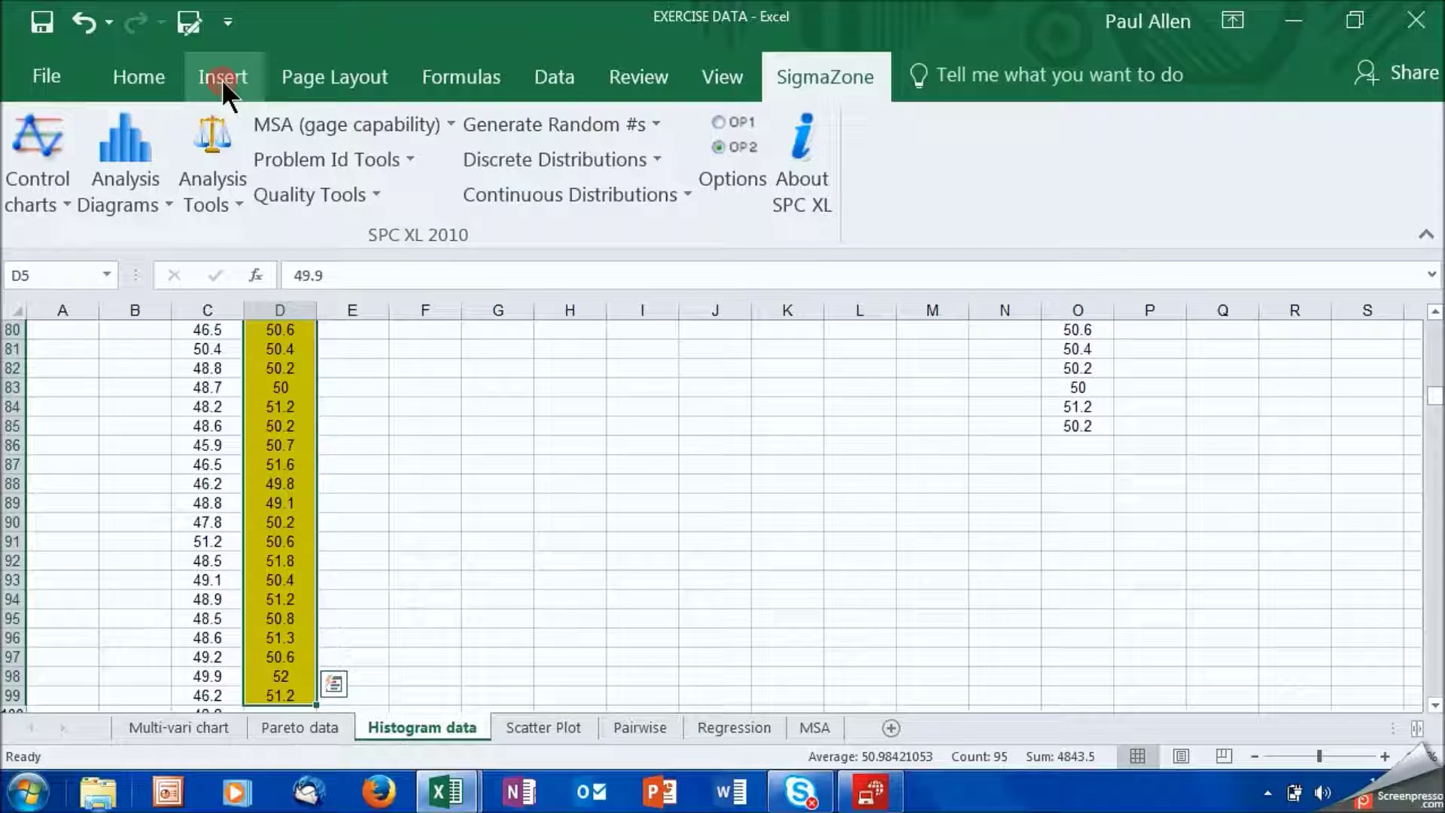
left_click(221, 79)
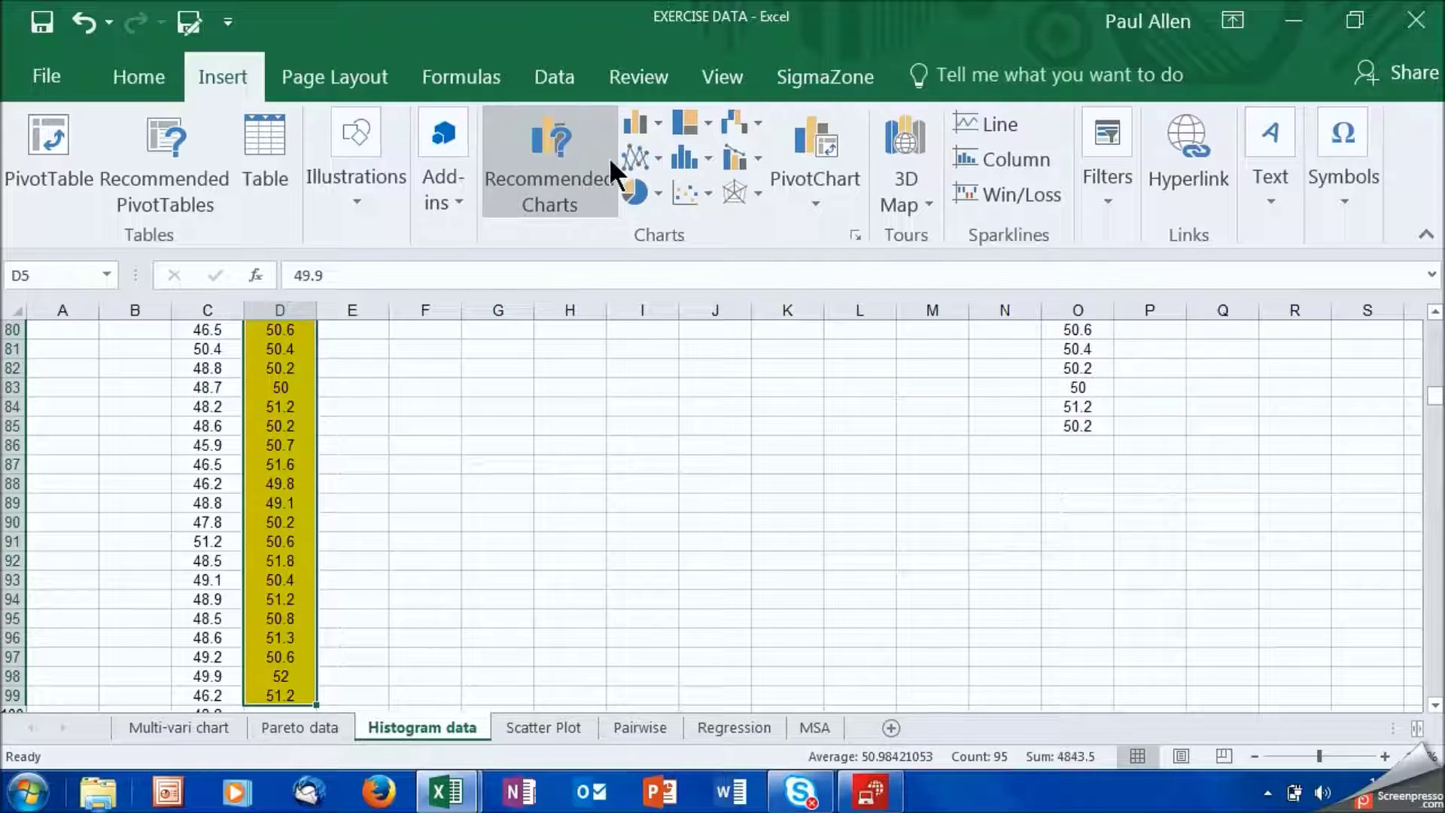
left_click(631, 158)
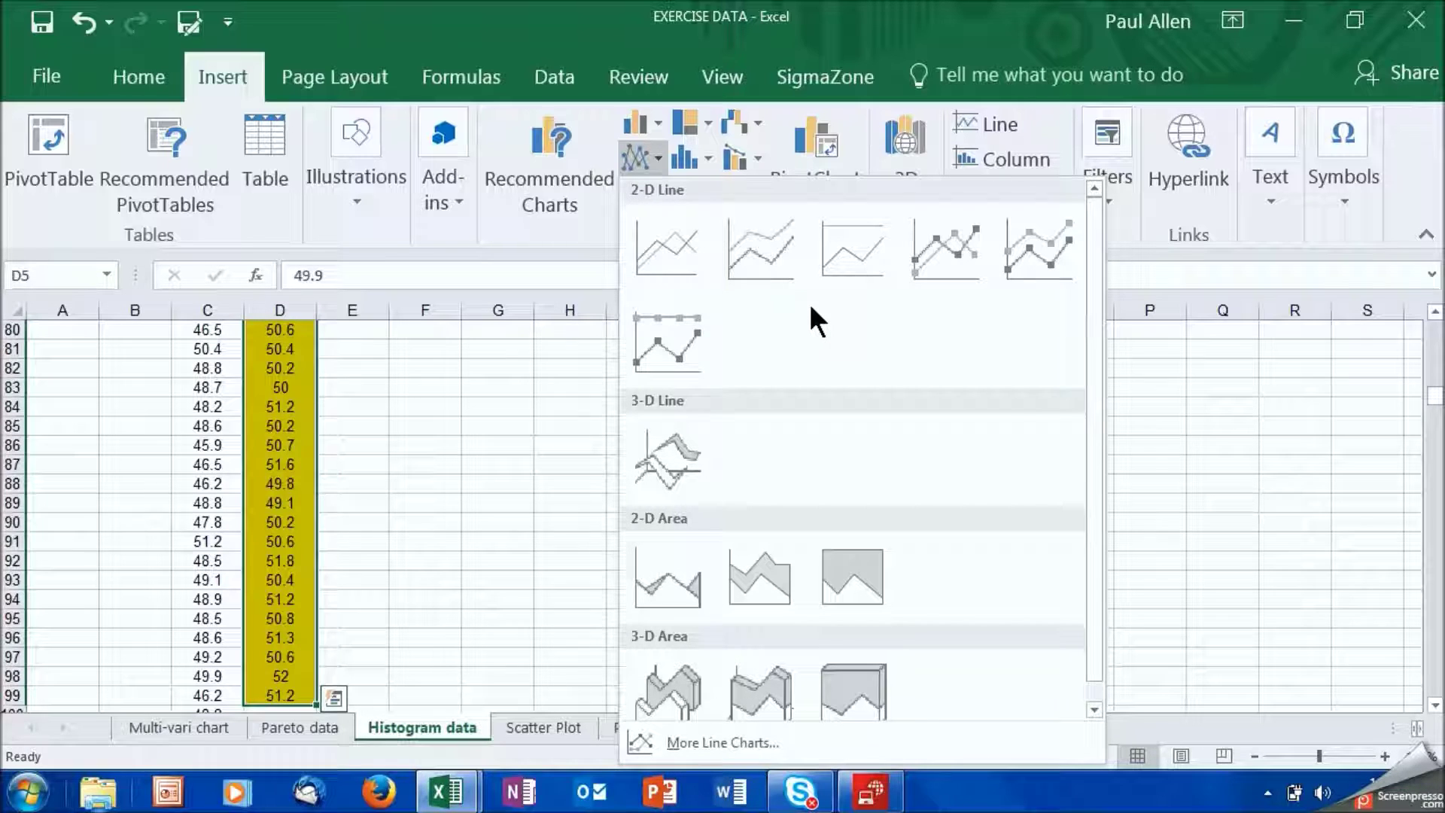
left_click(937, 249)
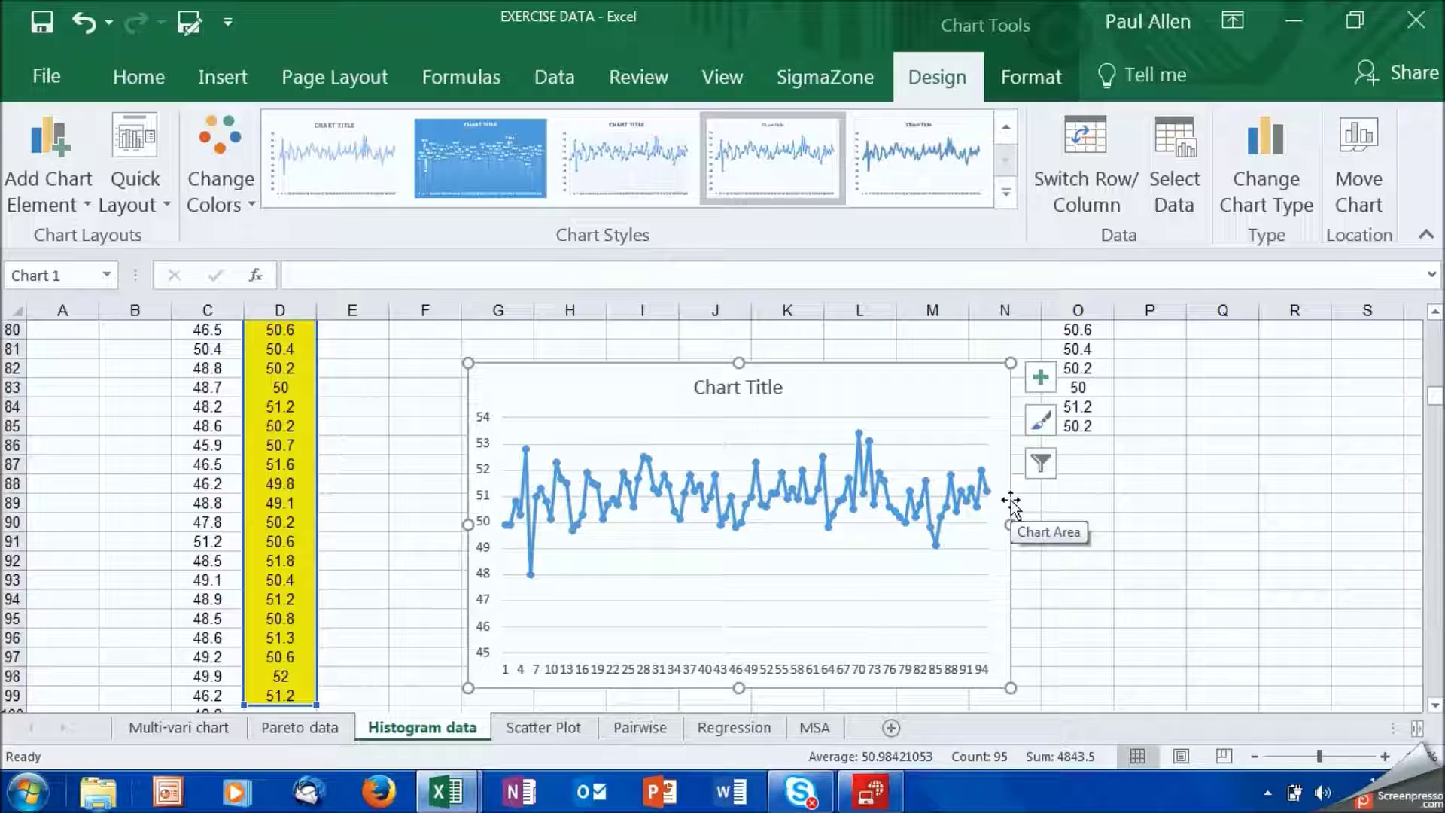
left_click(971, 436)
key("Delete")
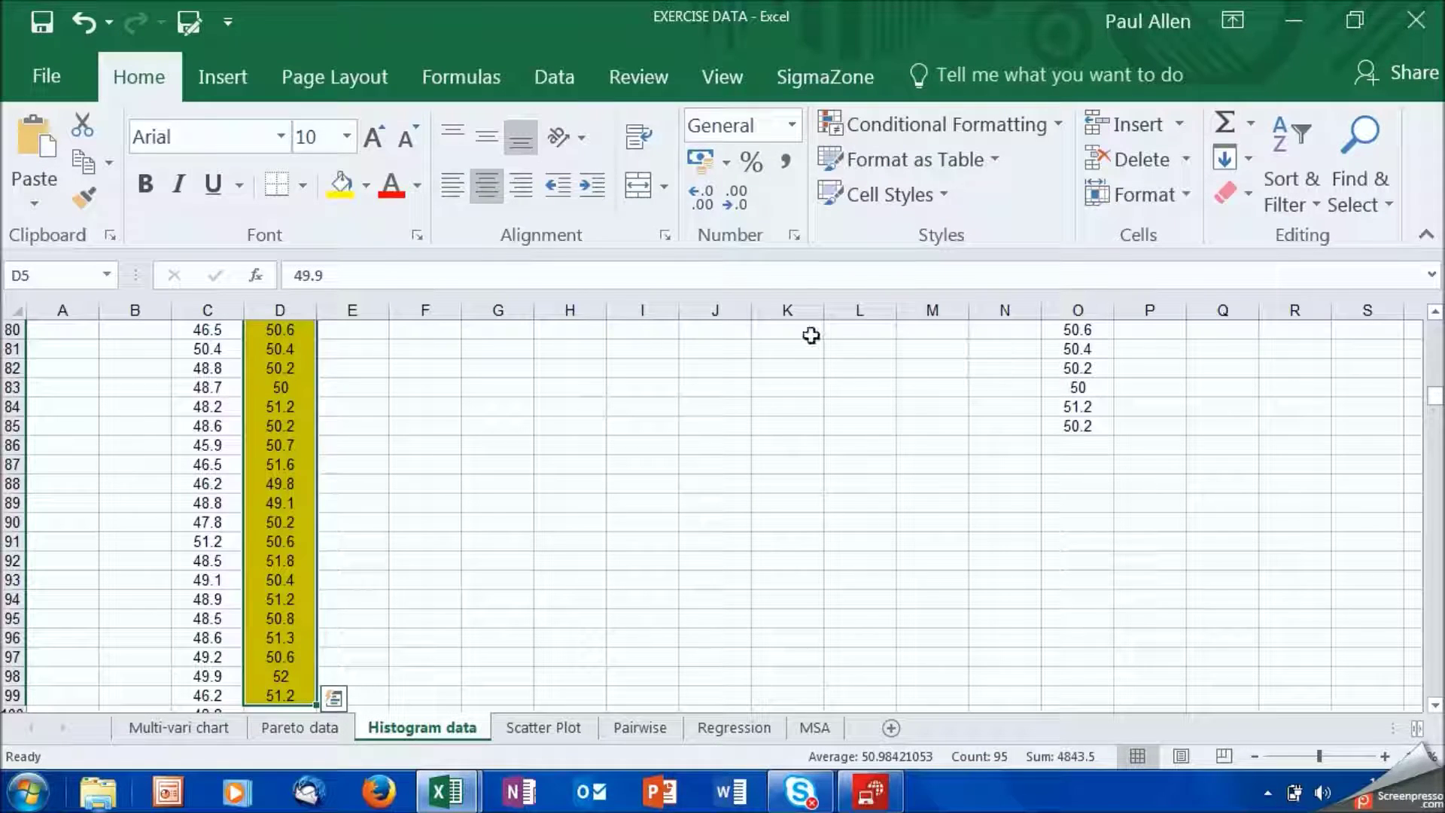
Start an SPC XL histogram using the Model 2 noise values in $D$5:$D$99 as source data
left_click(804, 79)
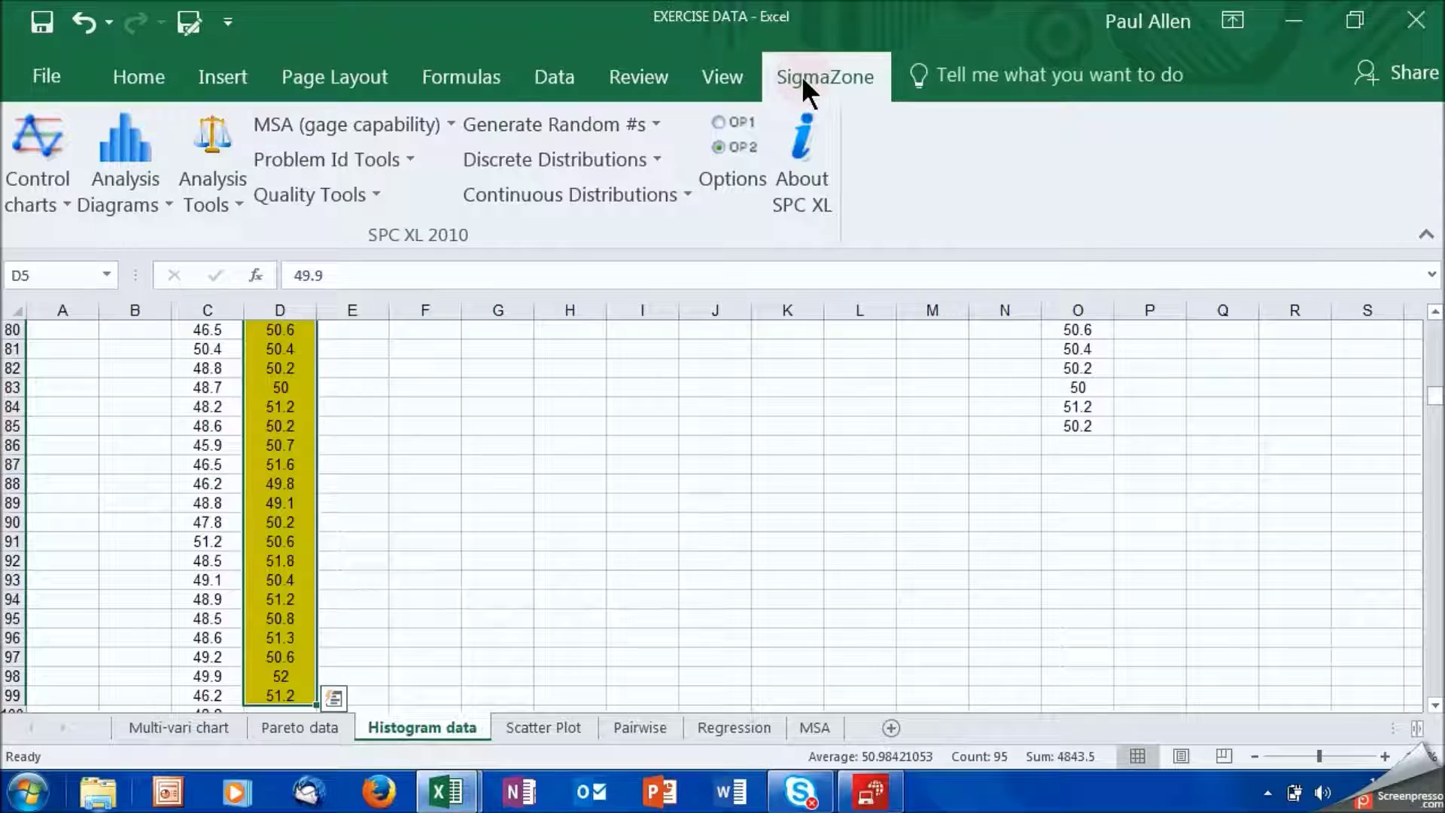
left_click(124, 198)
left_click(163, 331)
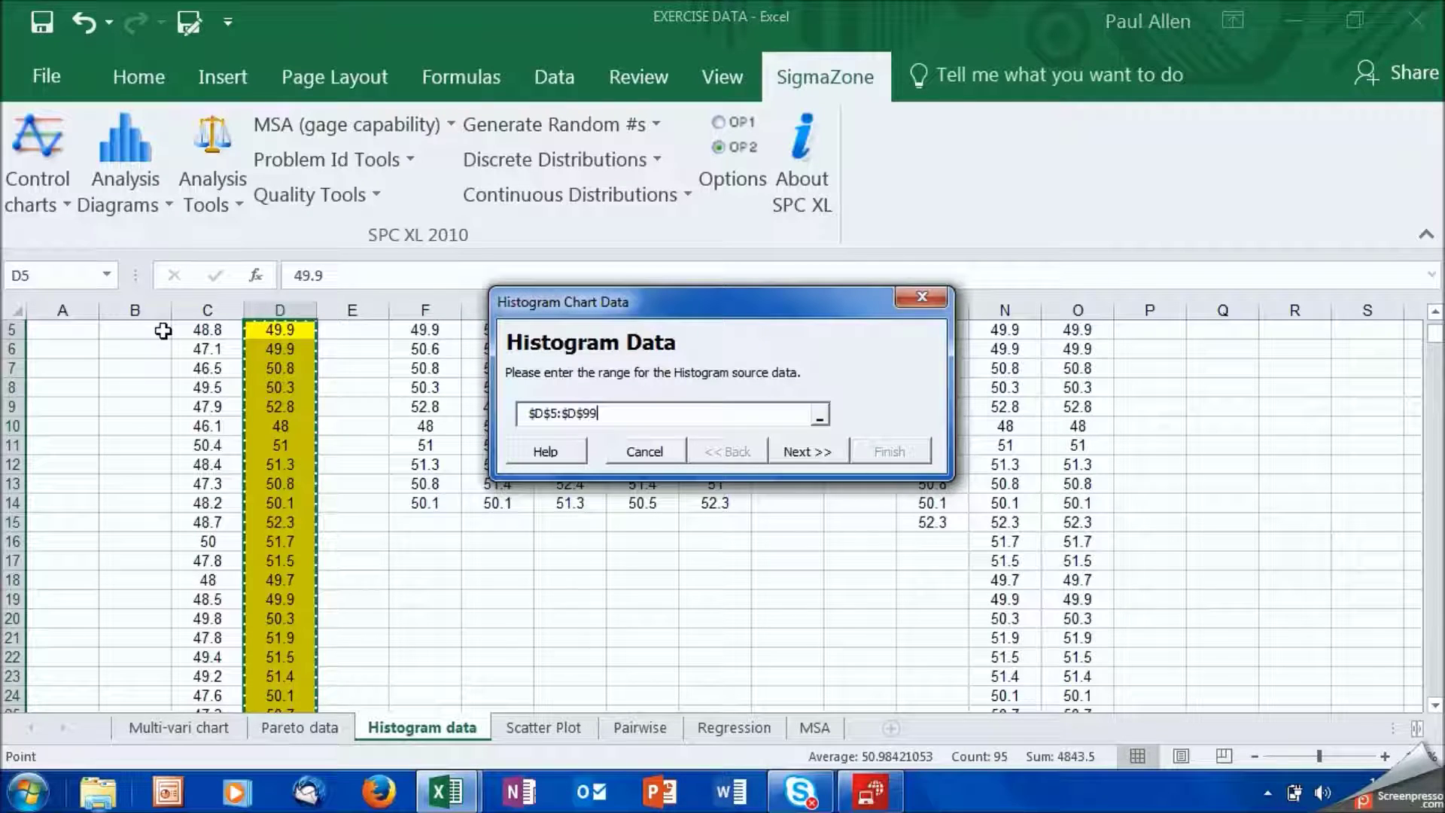
left_click(793, 453)
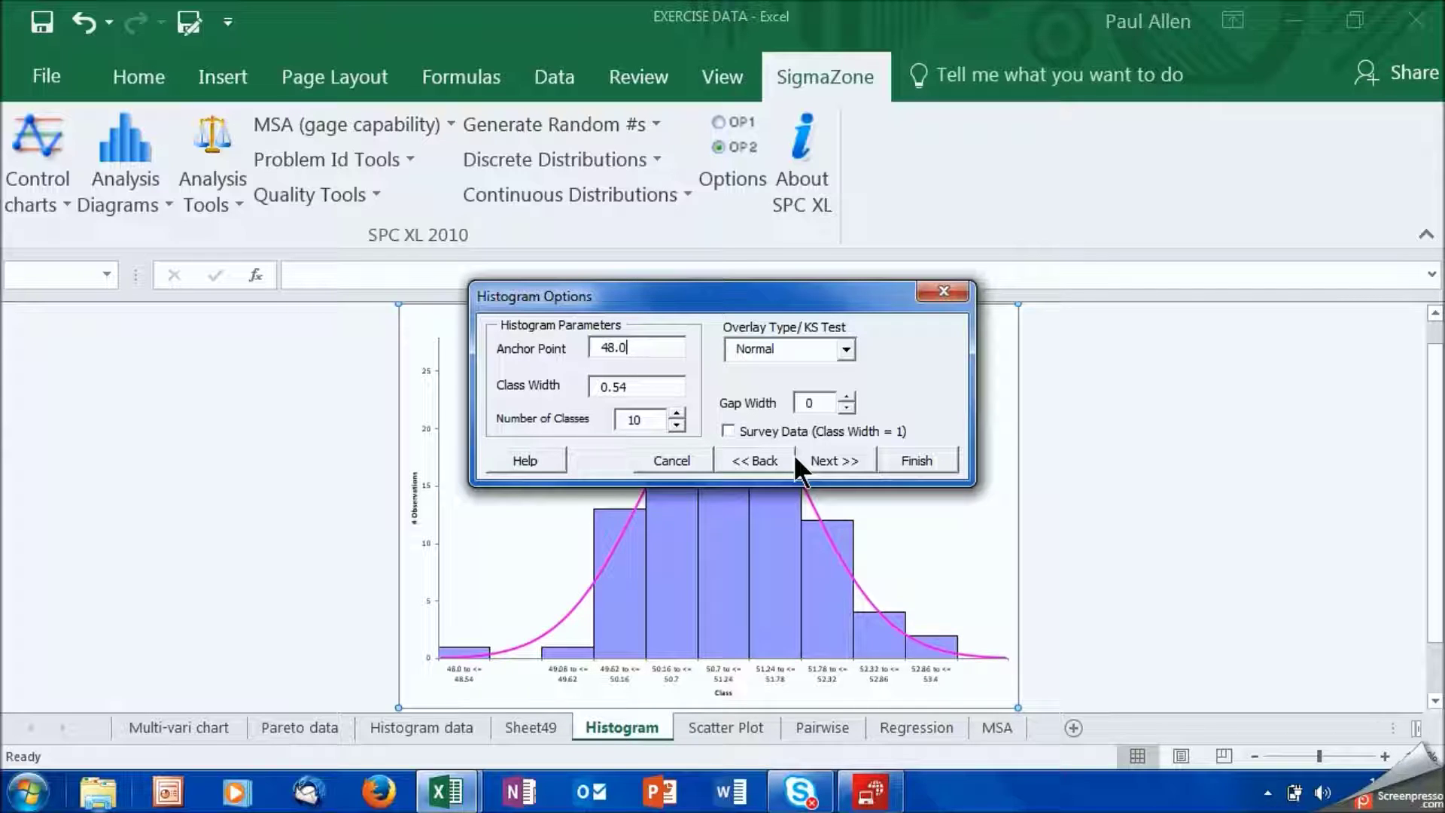
Set the histogram's class width to 0.5 and accept the remaining histogram options
left_click_drag(731, 292, 731, 154)
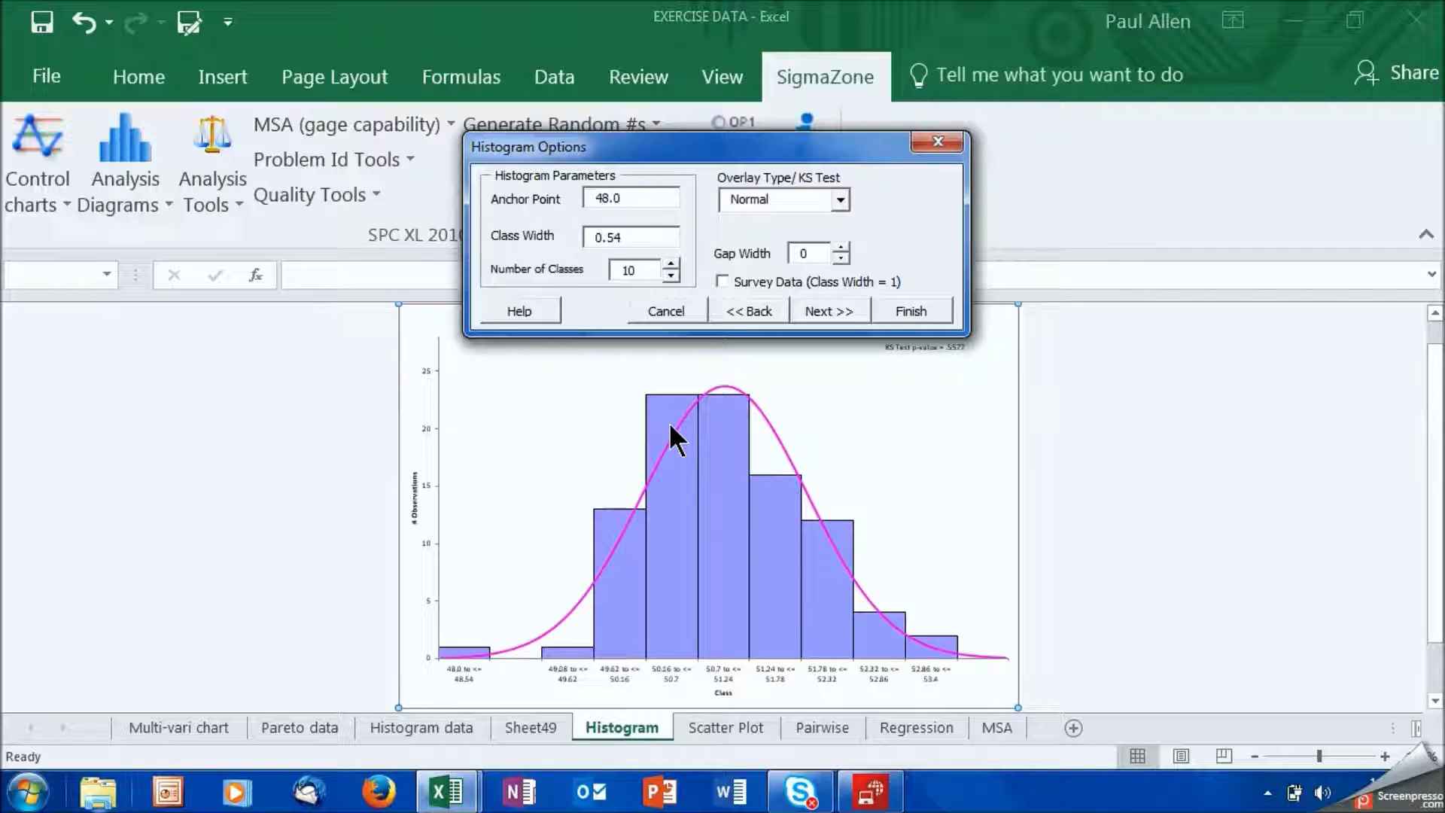
left_click(630, 236)
key("BackSpace")
left_click(812, 315)
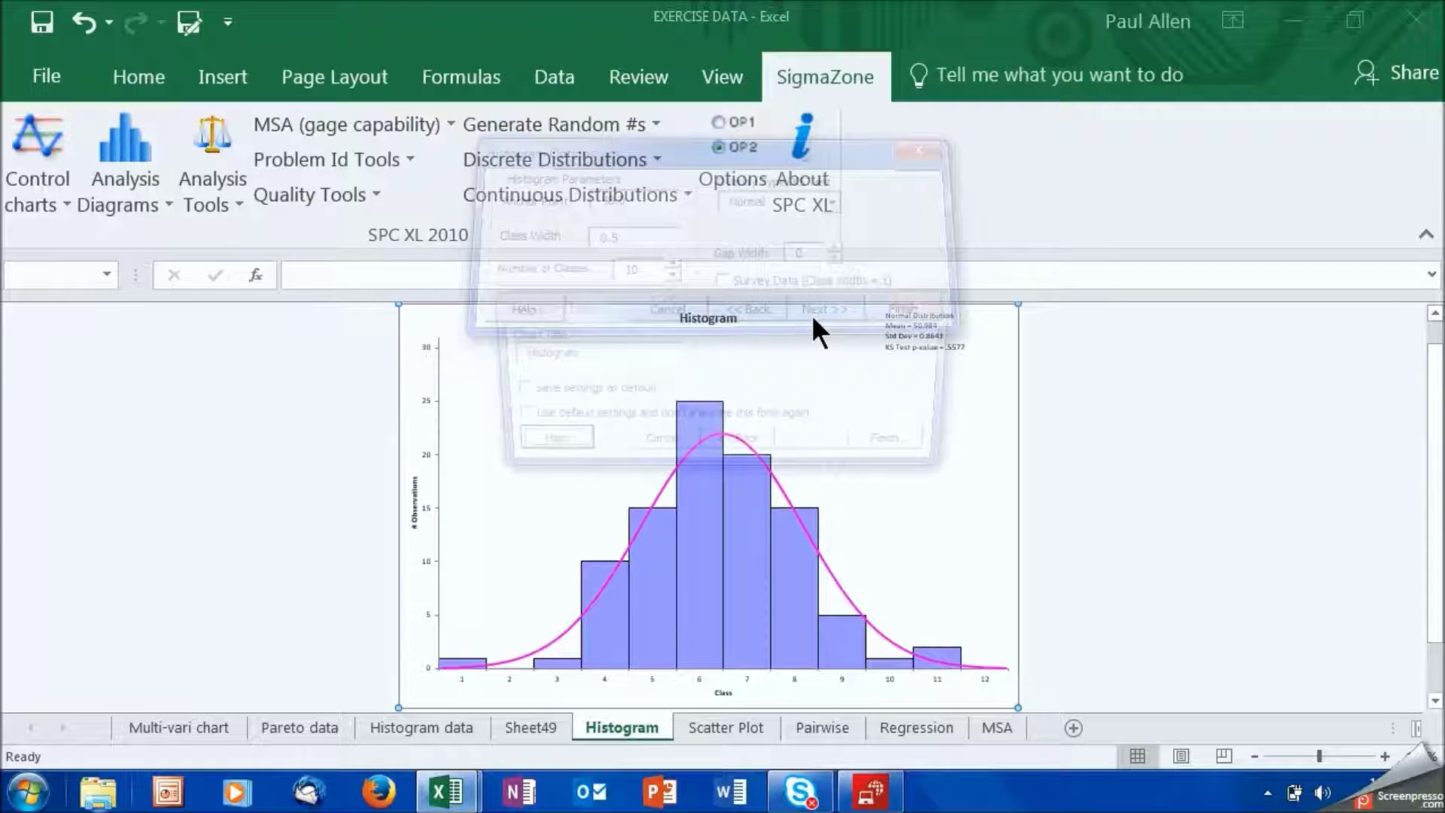
Title the chart "Histogram - Model 2" and finish creating the histogram
left_click(584, 353)
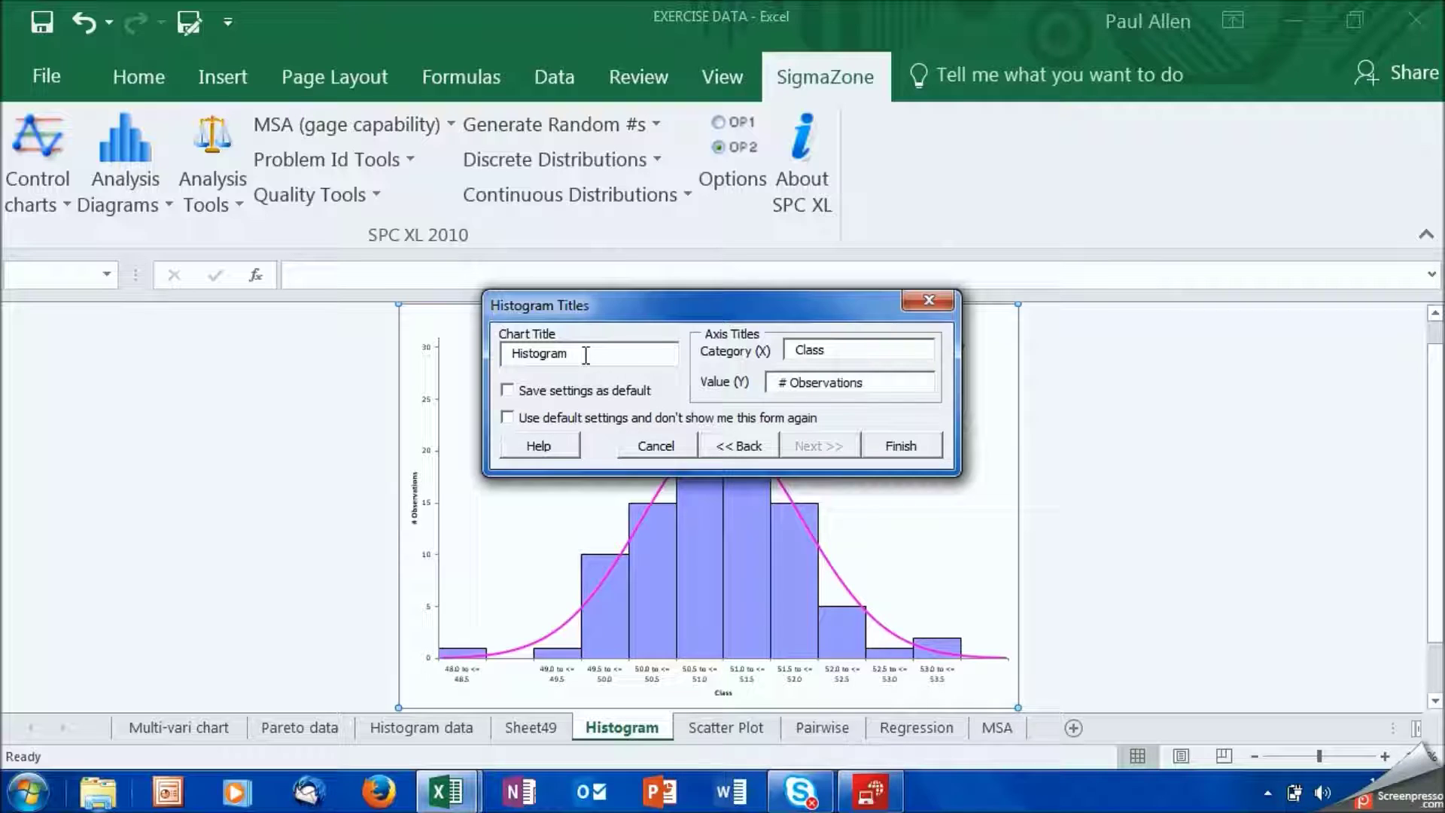
type("- Model")
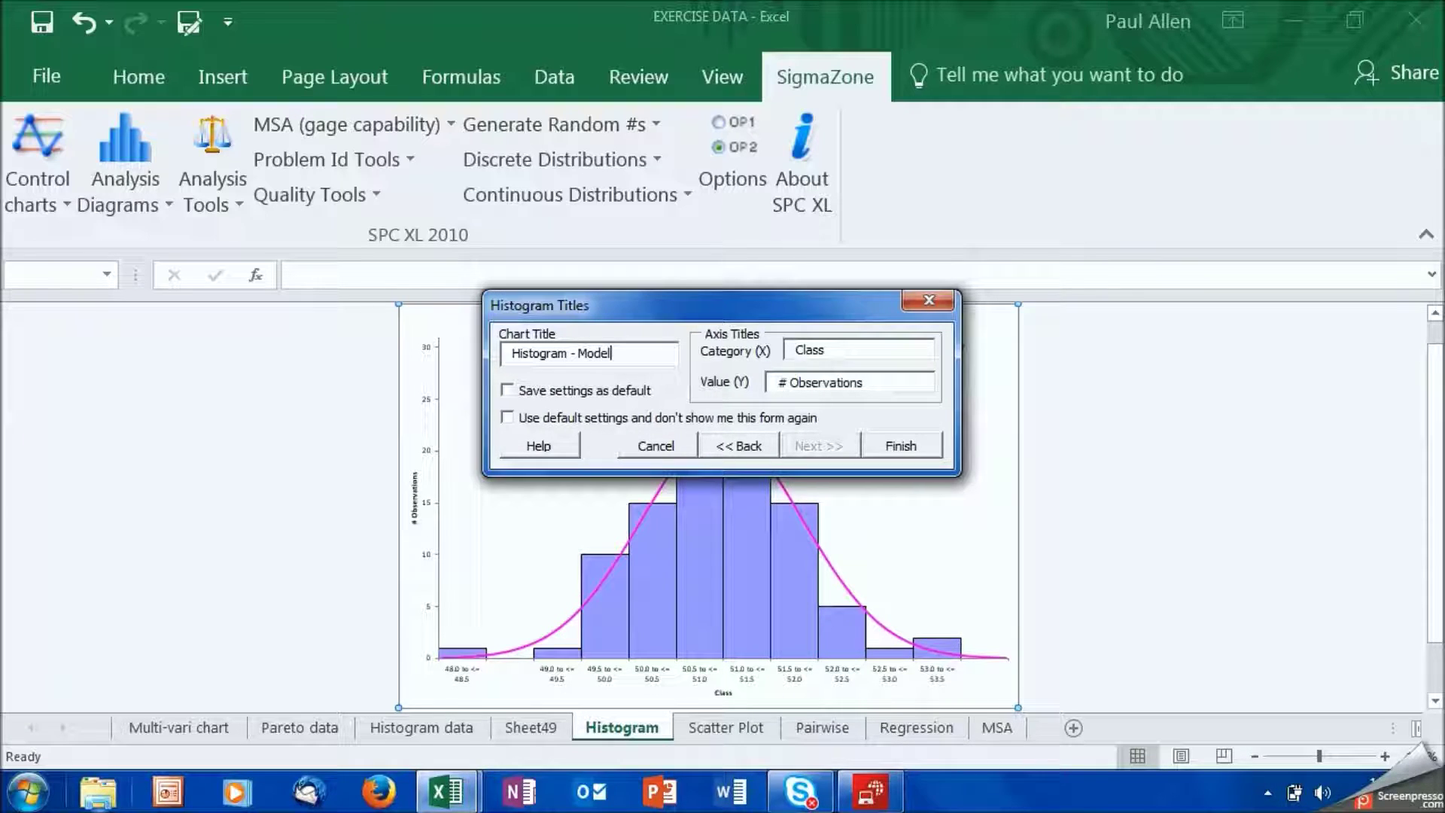
type(" 2")
left_click(884, 446)
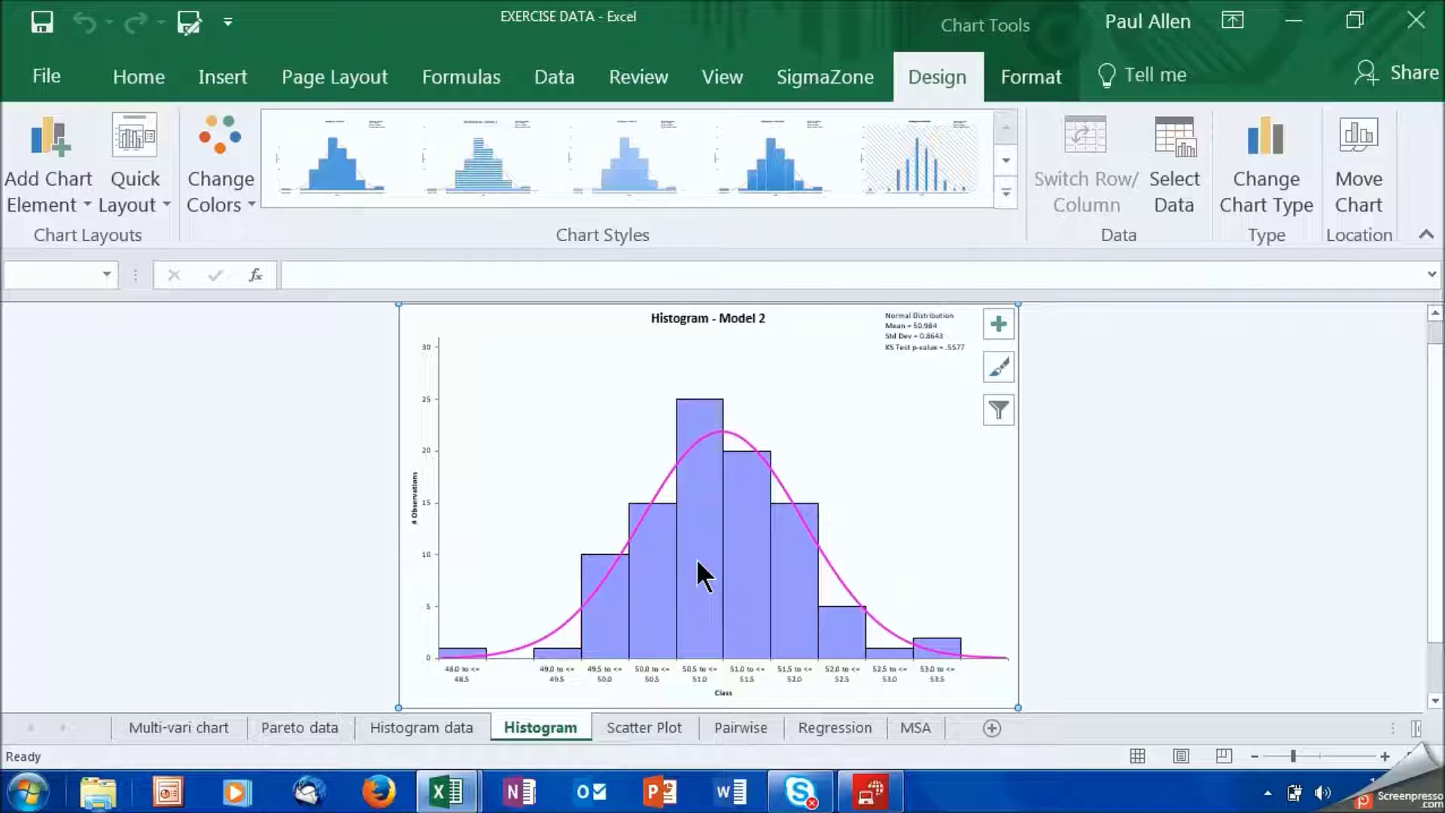
mouse_move(697, 561)
mouse_move(959, 659)
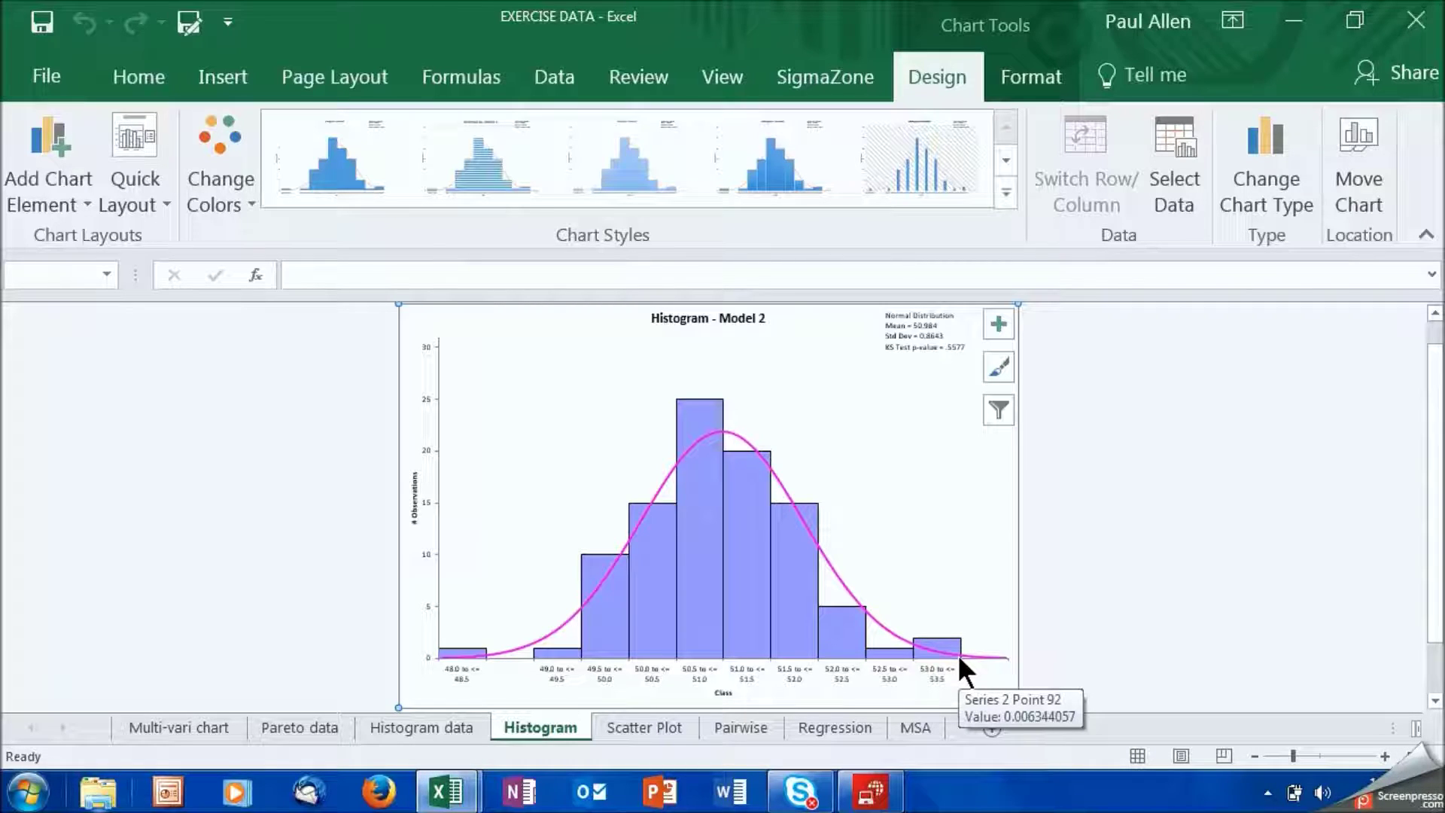
Start a Cpk analysis of the Model 2 noise data in $D$5:$D$99, taking mean and standard deviation from the worksheet
left_click(442, 727)
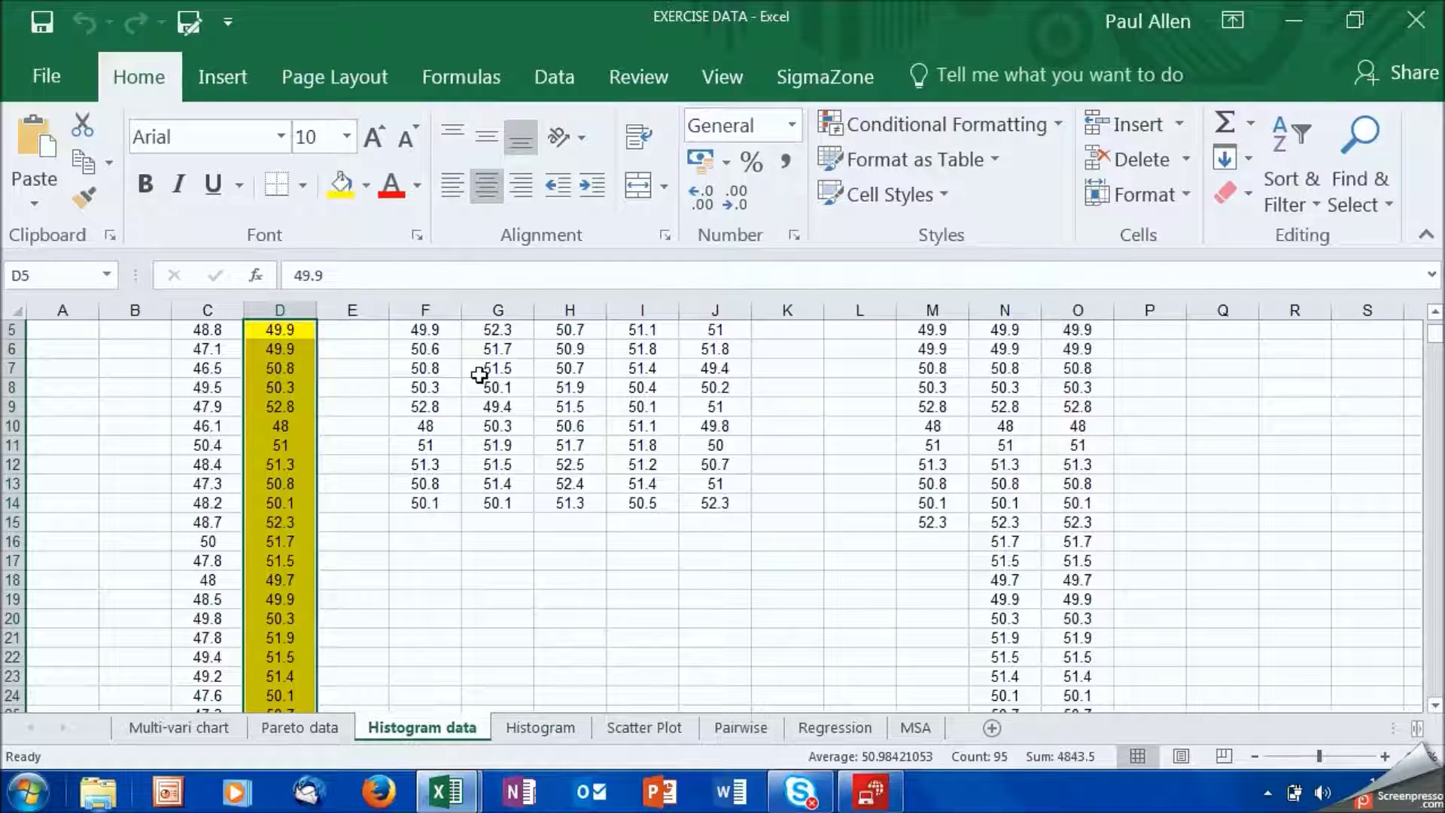
left_click(809, 79)
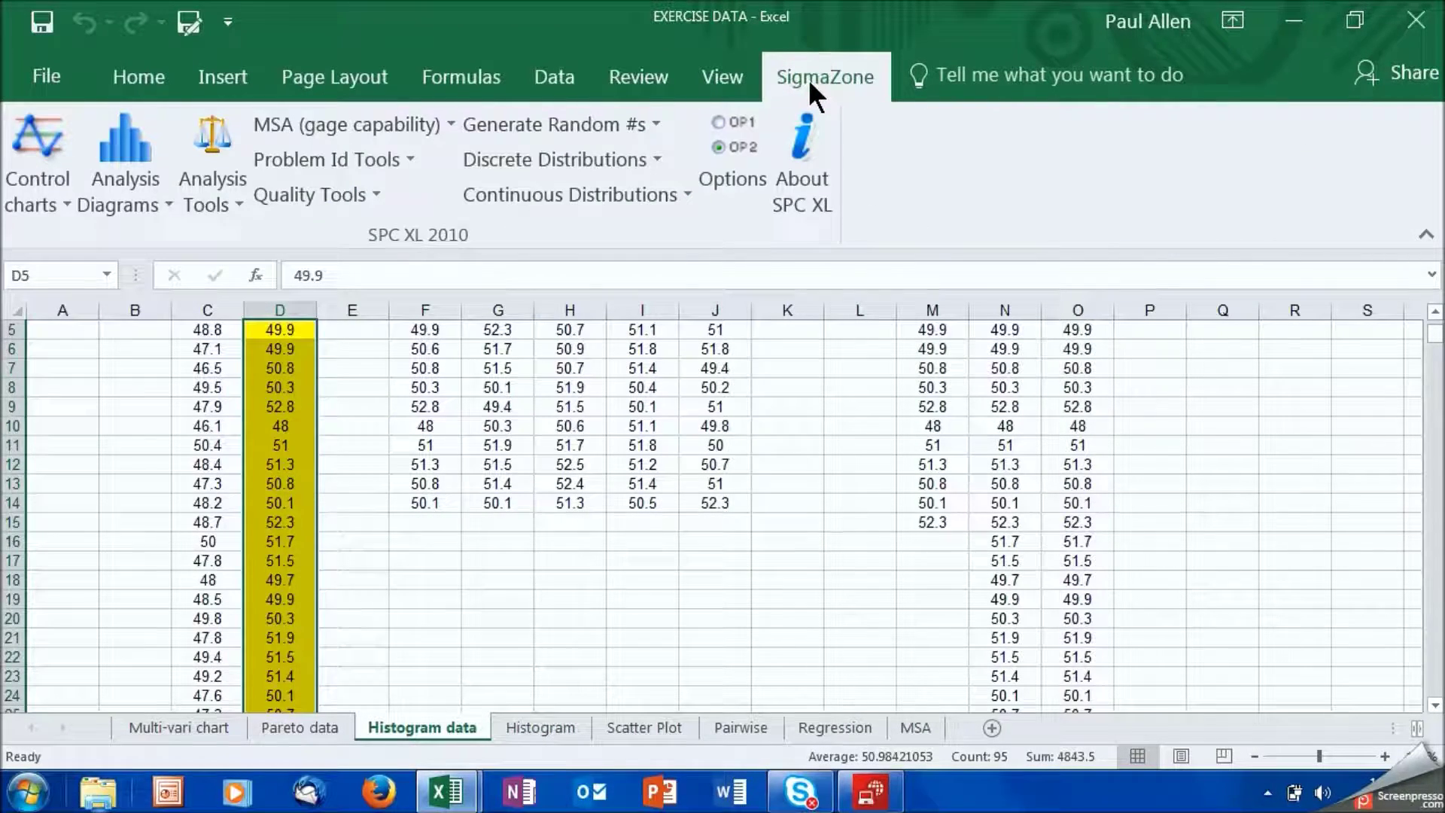
left_click(146, 189)
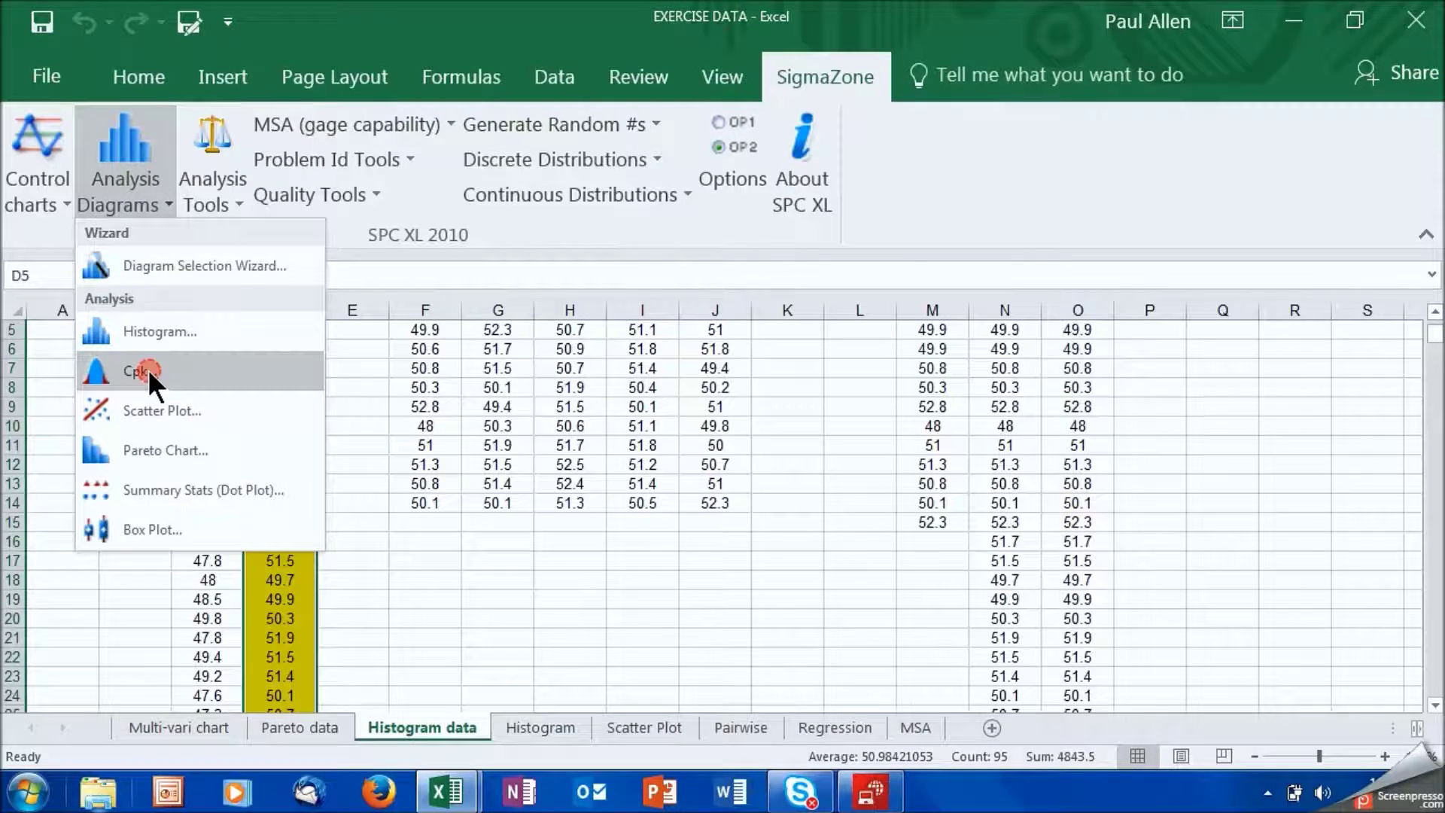
left_click(148, 369)
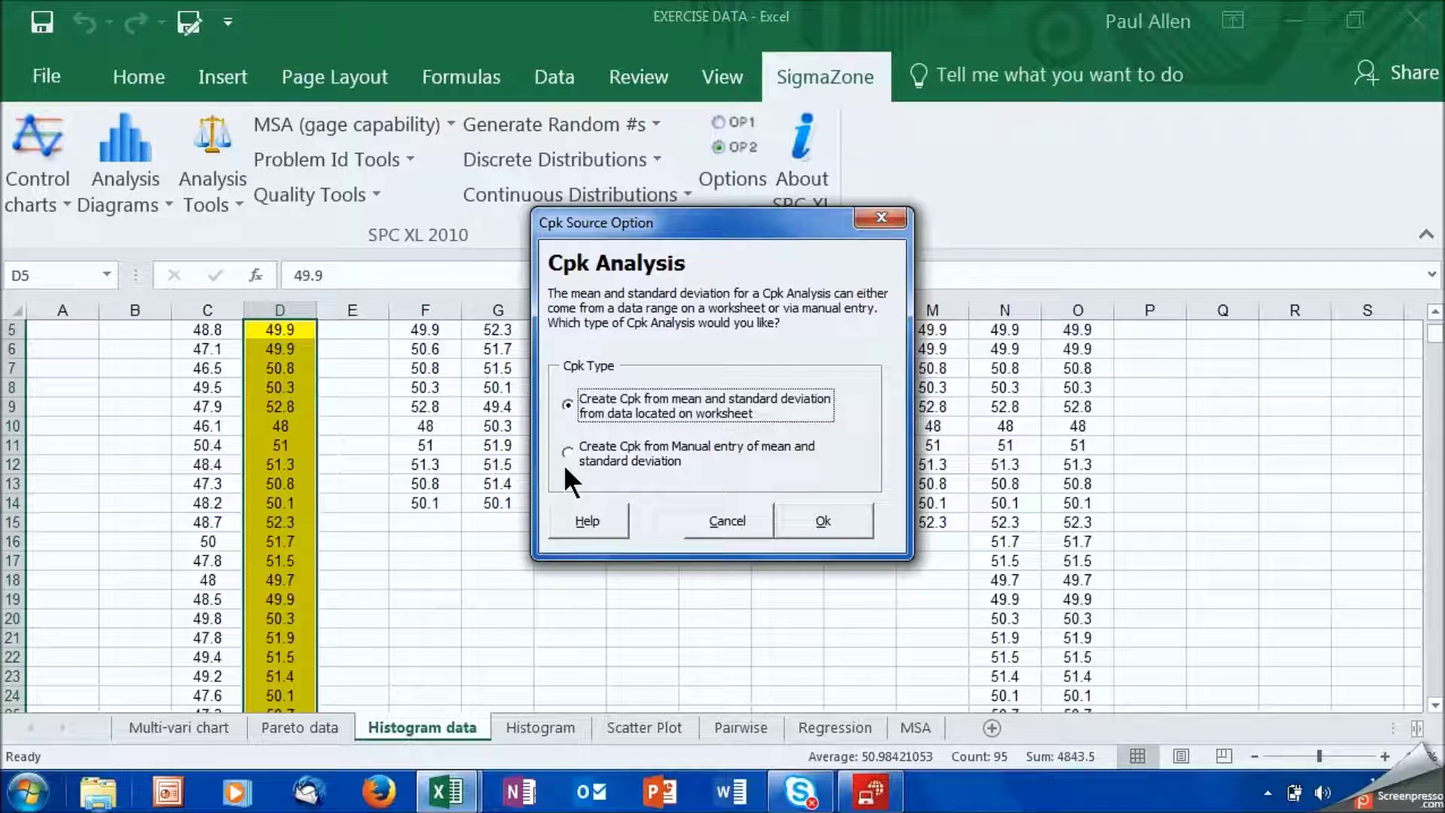
left_click(799, 523)
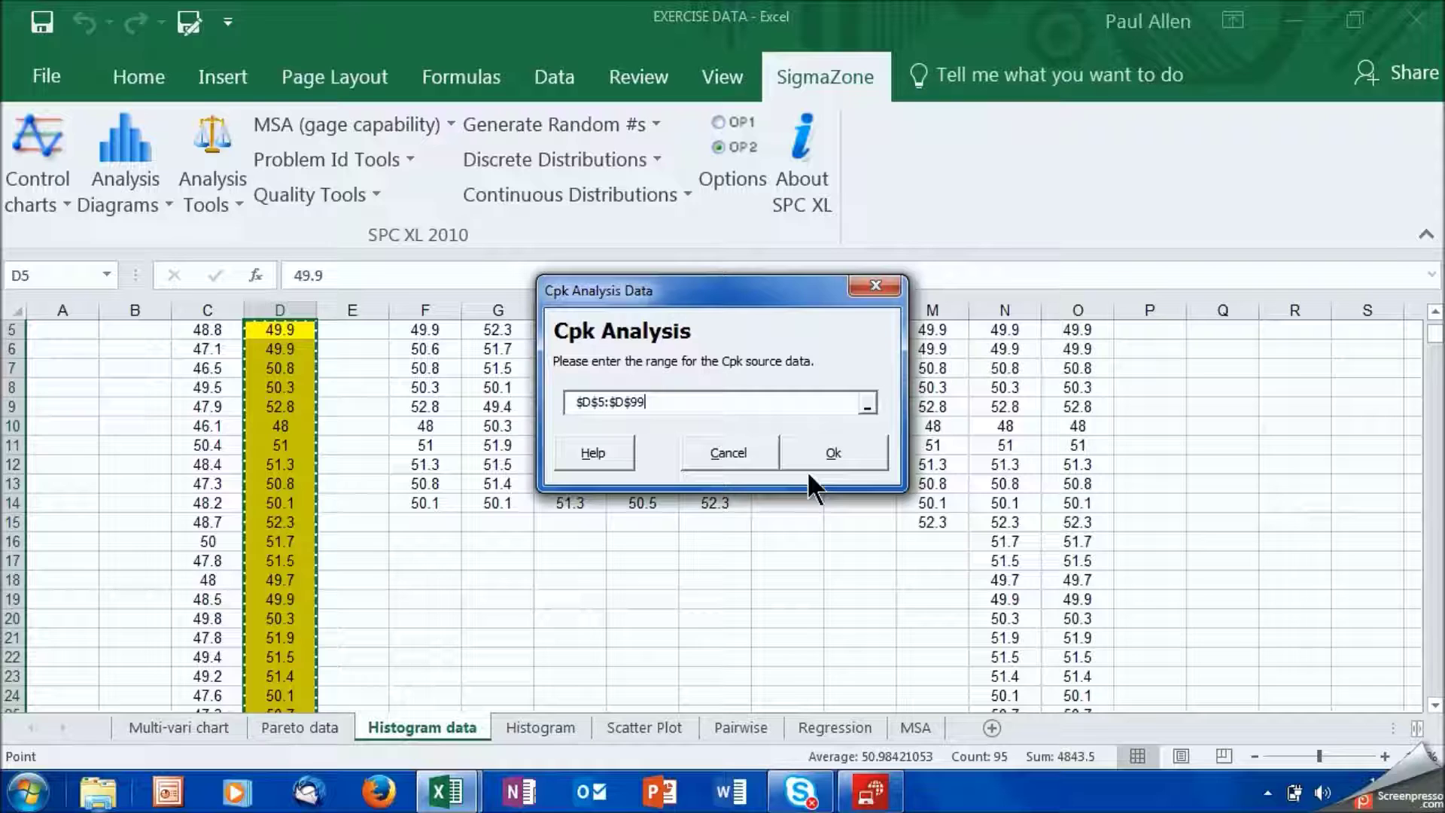
left_click(816, 450)
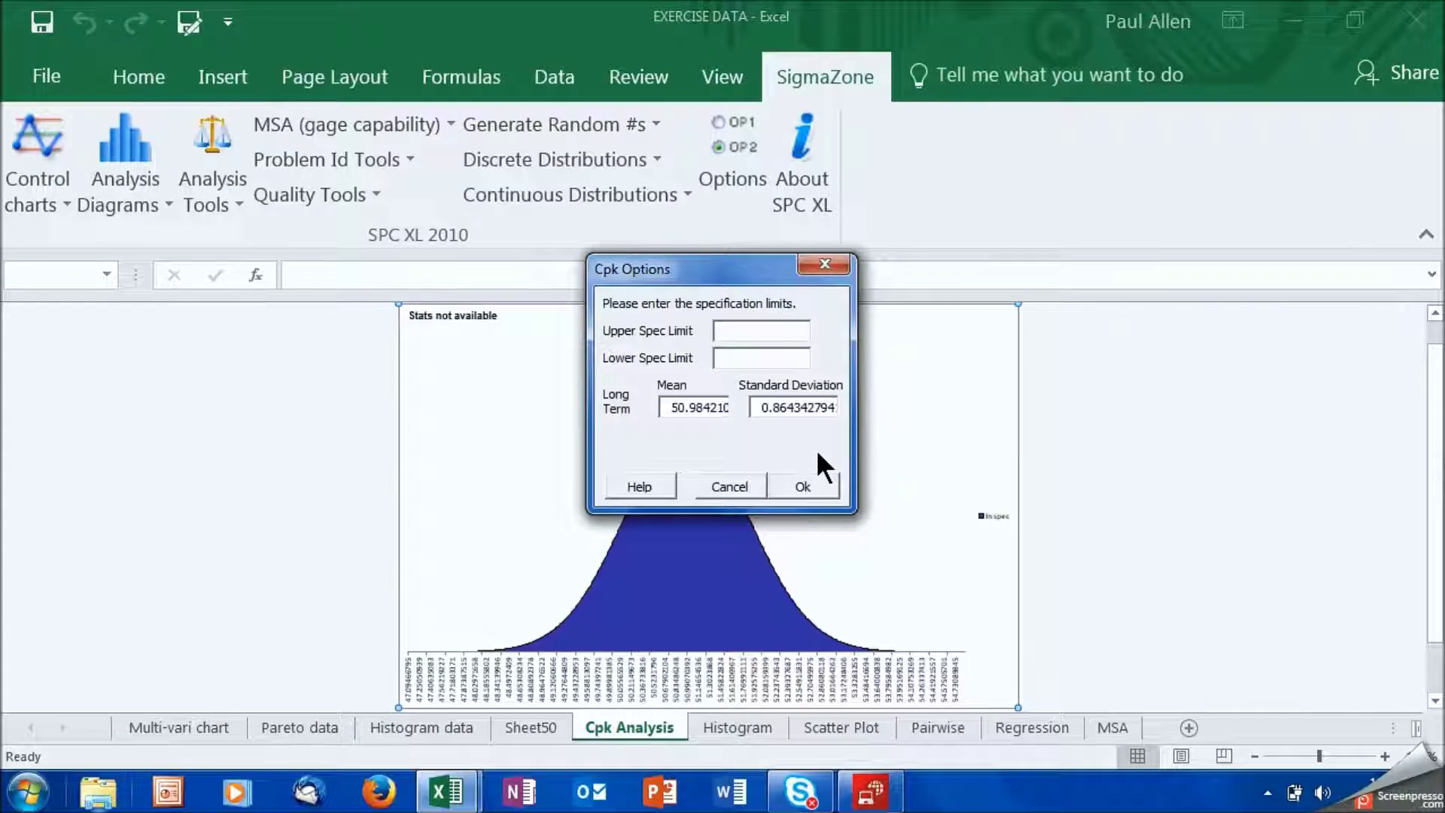
Set the upper spec limit to 52 and the lower spec limit to 46, and complete the Cpk chart
type("52")
key("Tab")
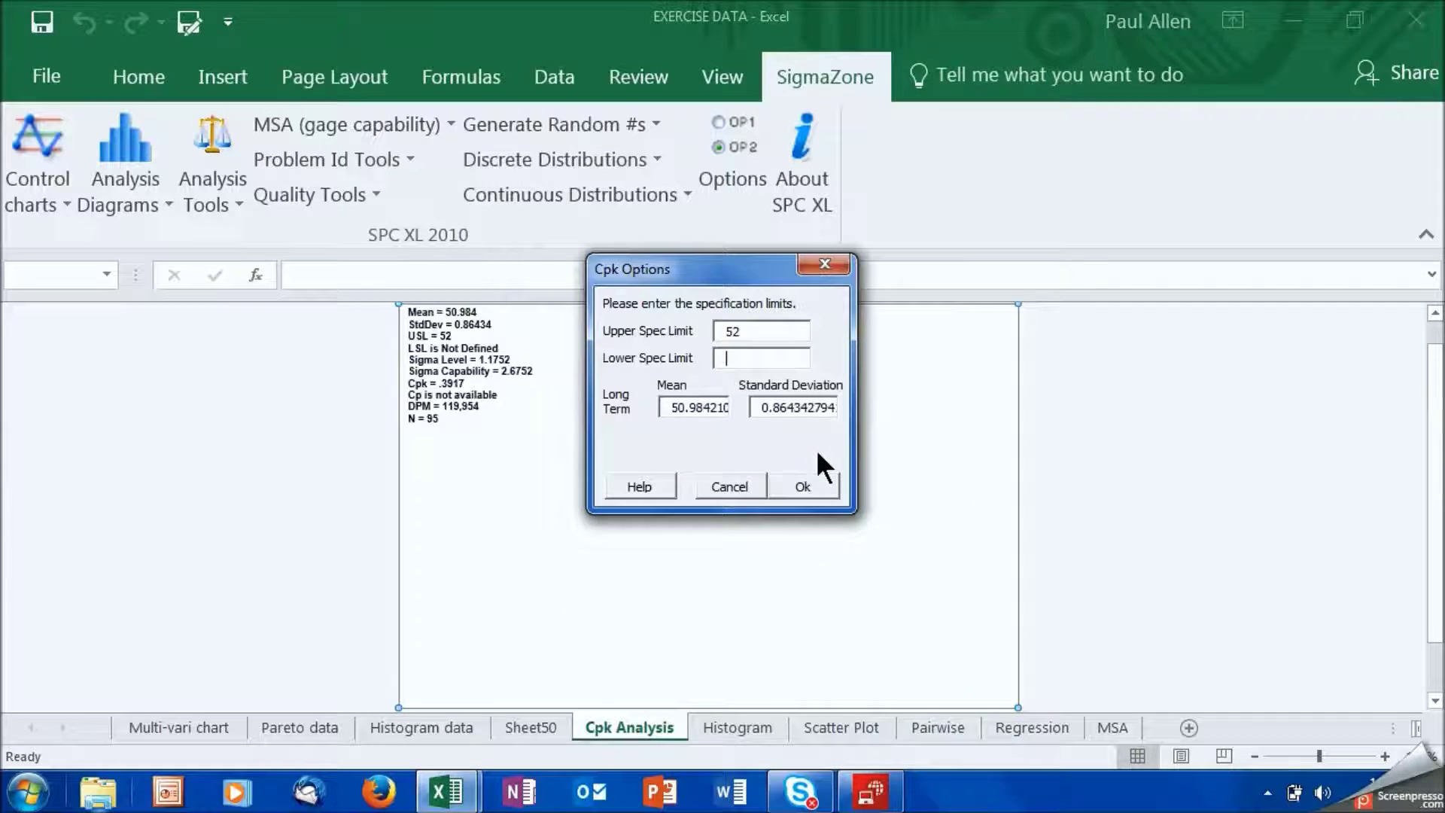
type("46")
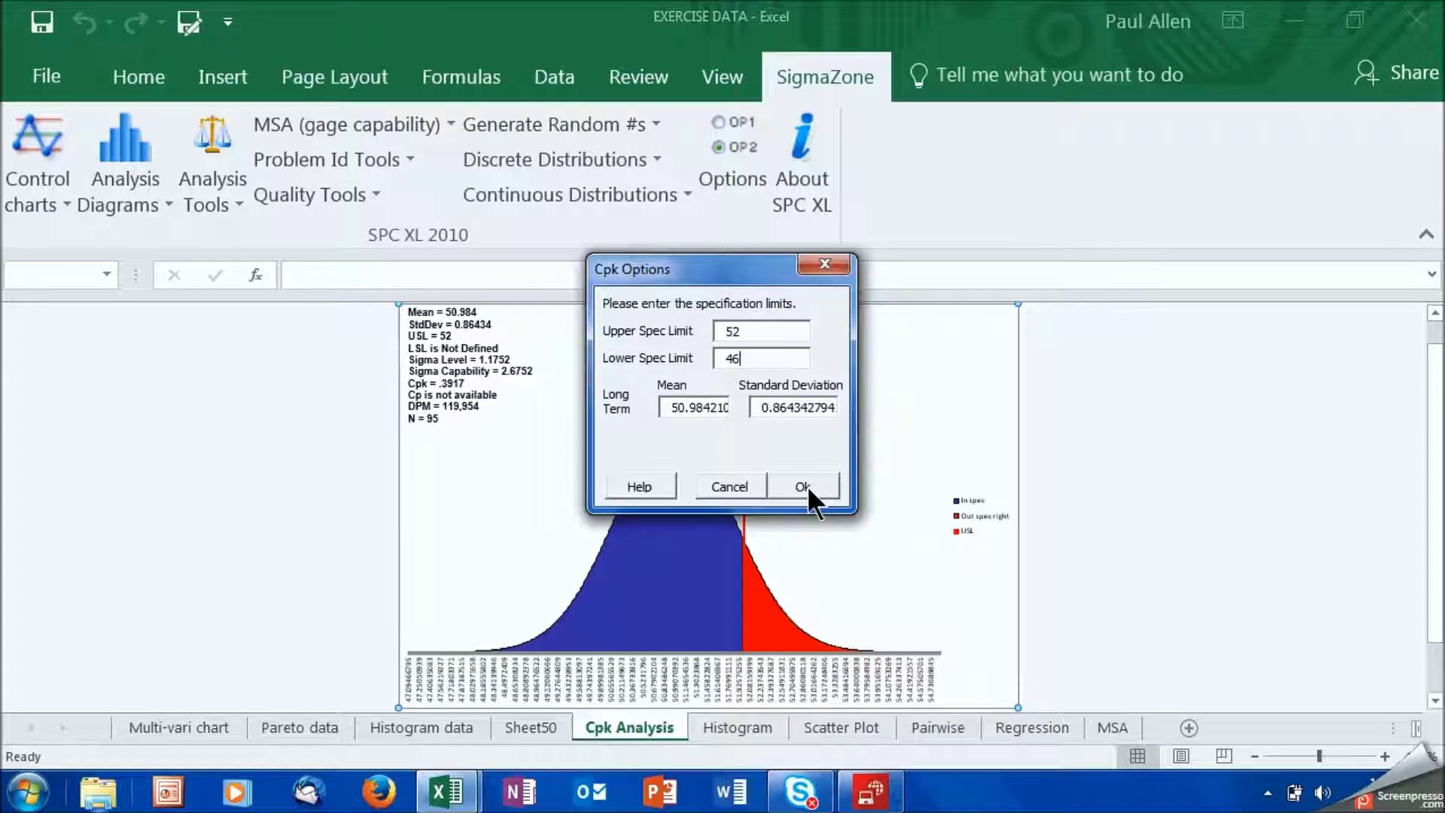
left_click(802, 487)
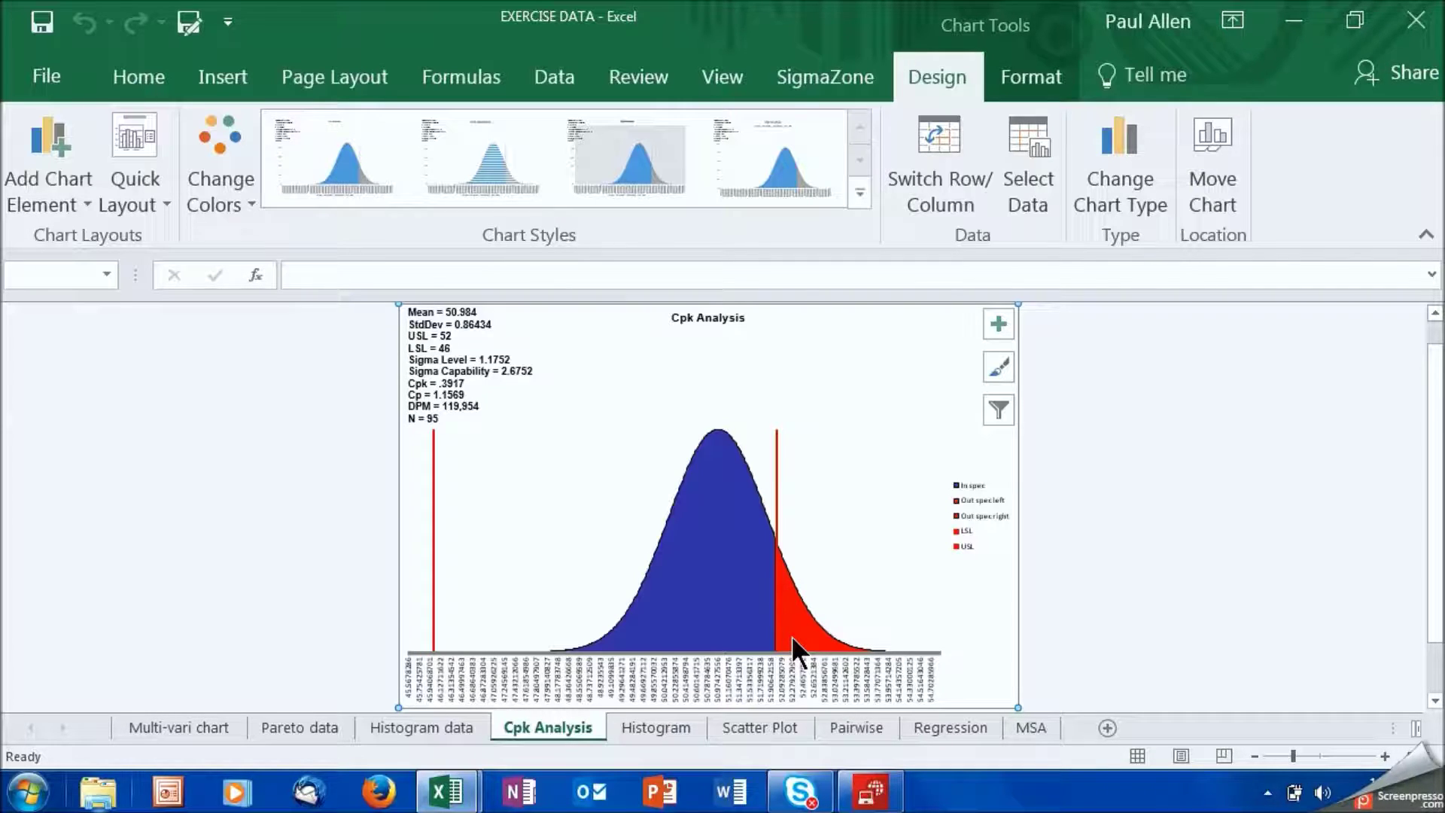
Examine the DPM figure in the Cpk statistics and compare the Cpk chart with the Model 2 histogram
double_click(471, 407)
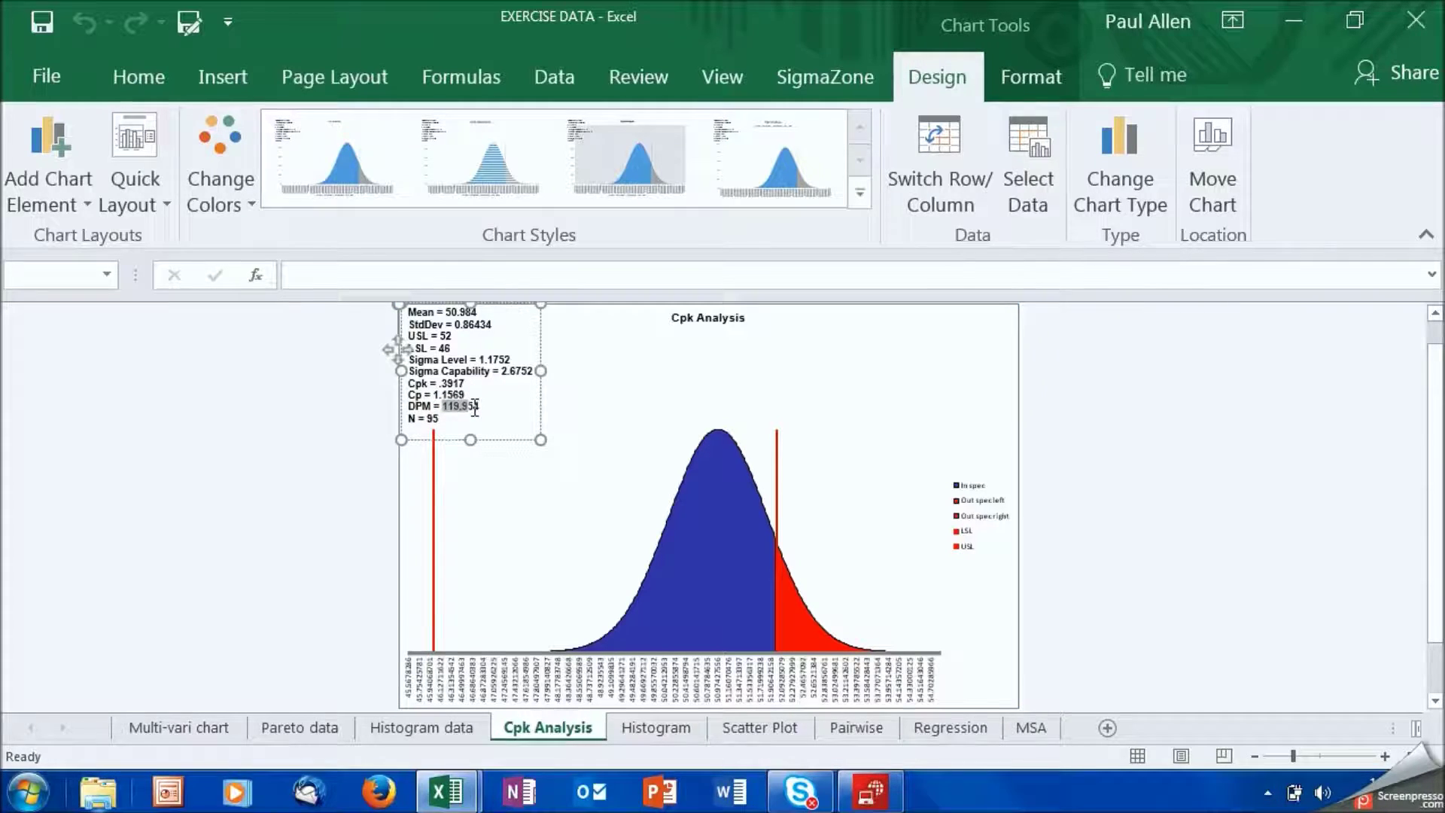
left_click(288, 414)
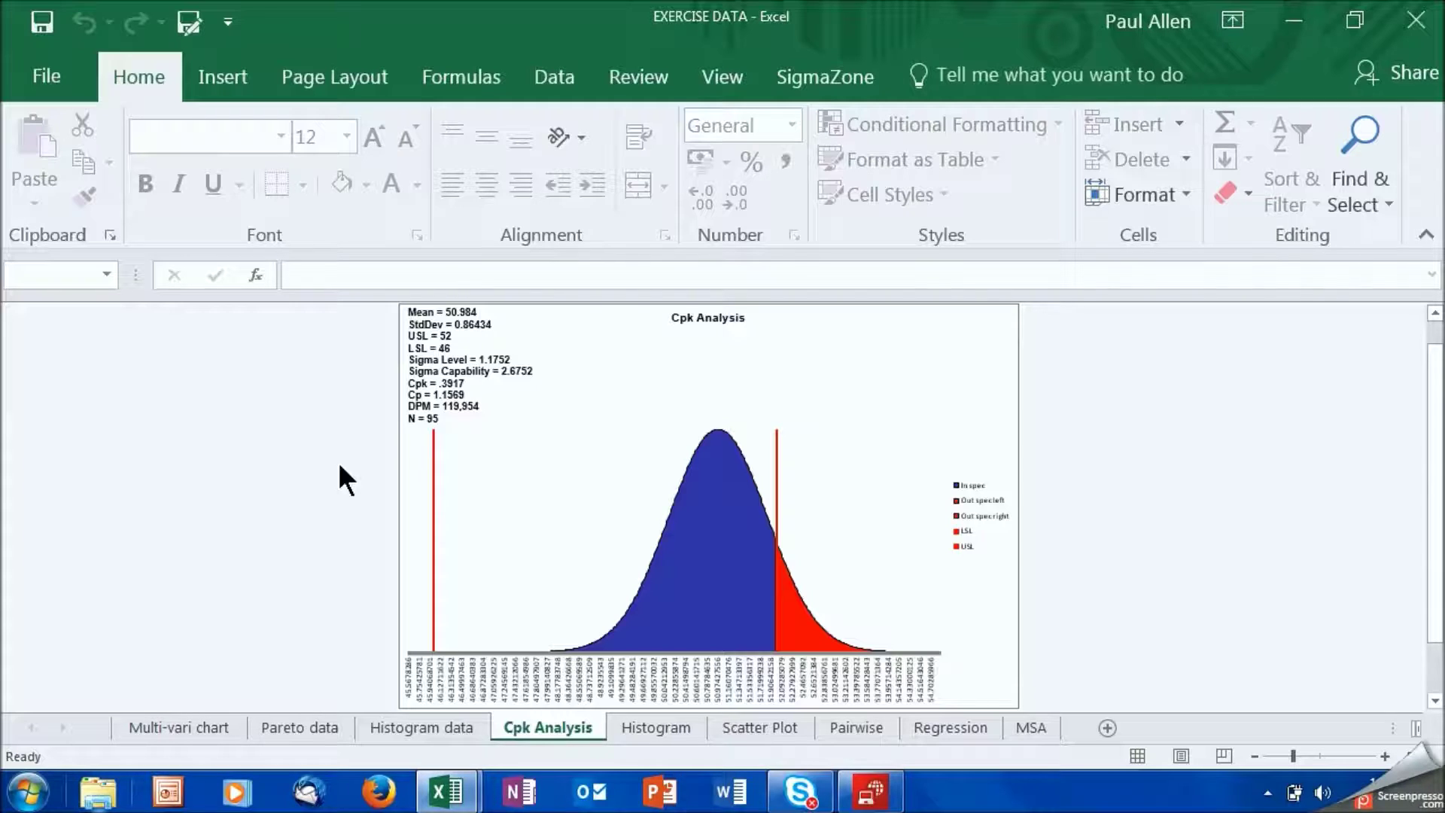
left_click(640, 725)
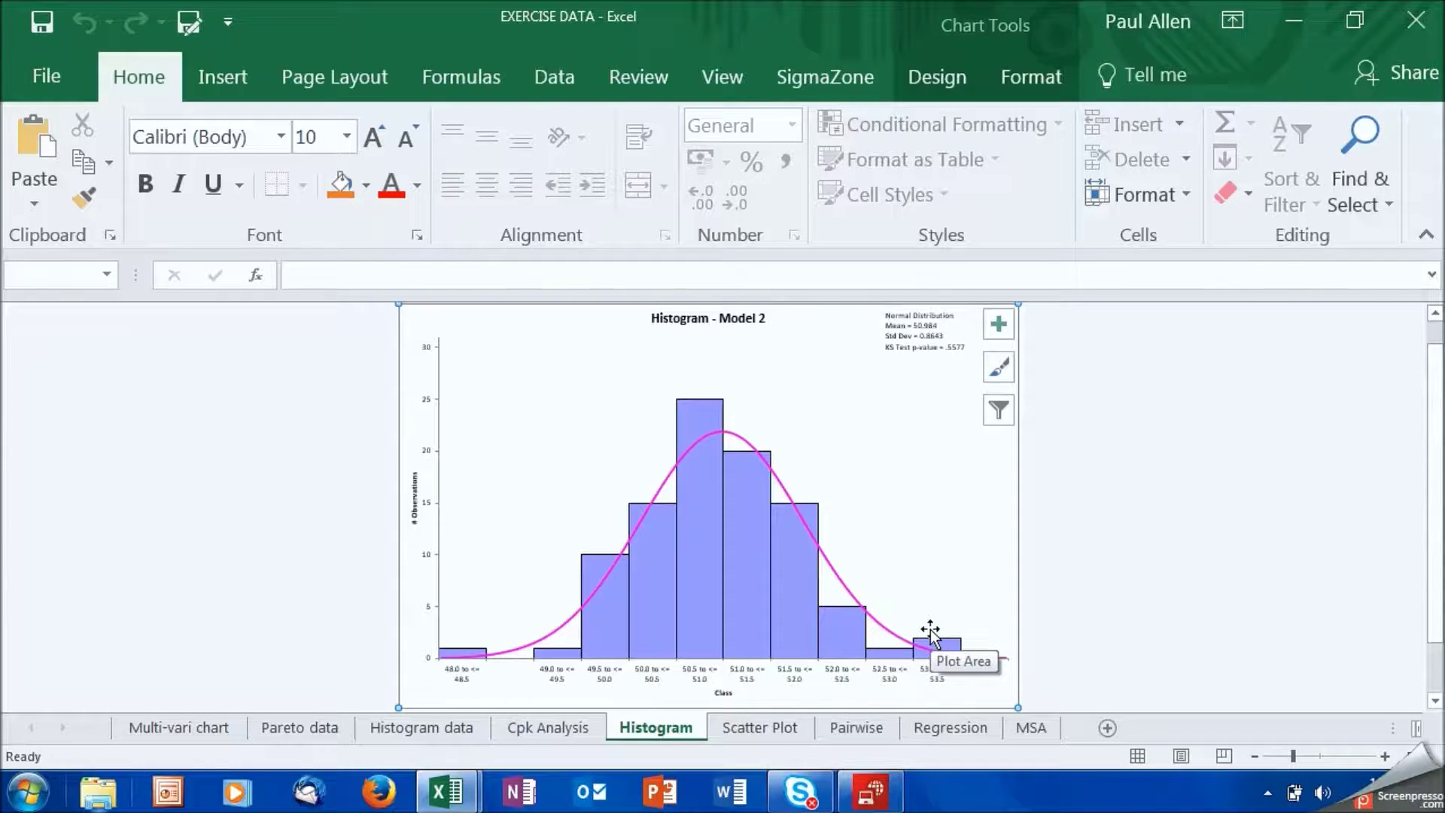
left_click(561, 729)
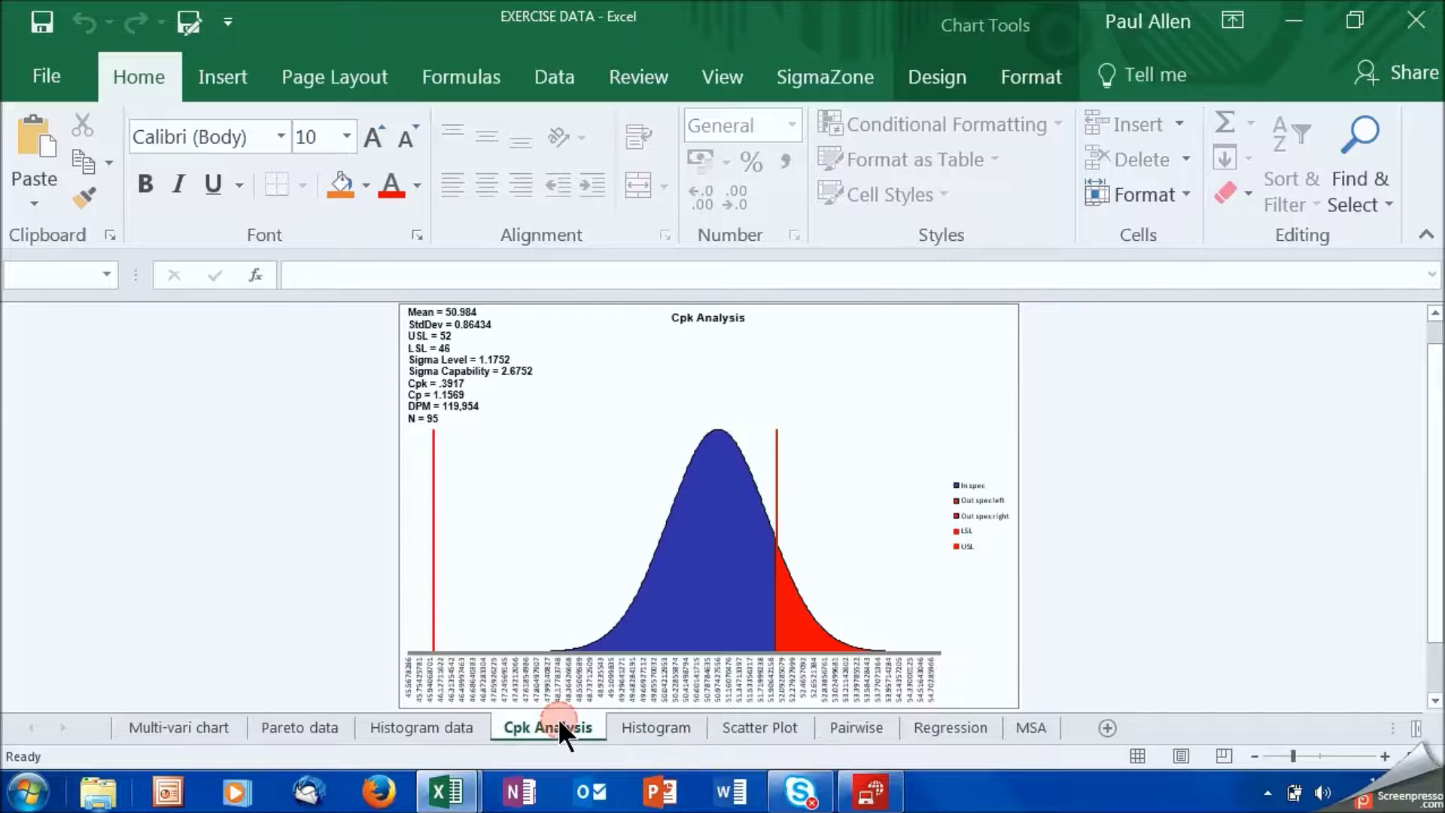